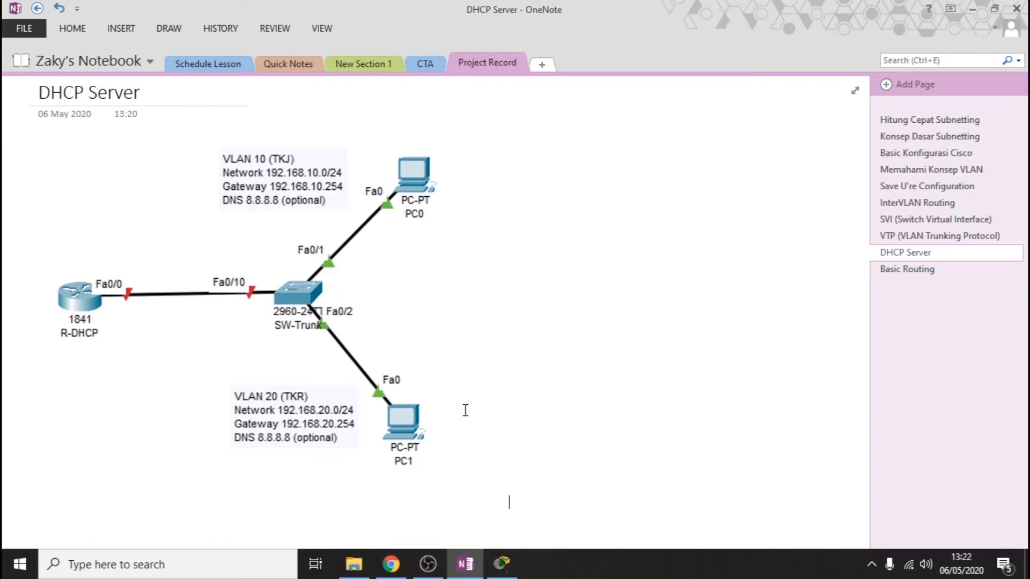
Move the network topology picture sideways to the middle of the DHCP Server page.
{"action": "left_click", "coordinate": [314, 289]}
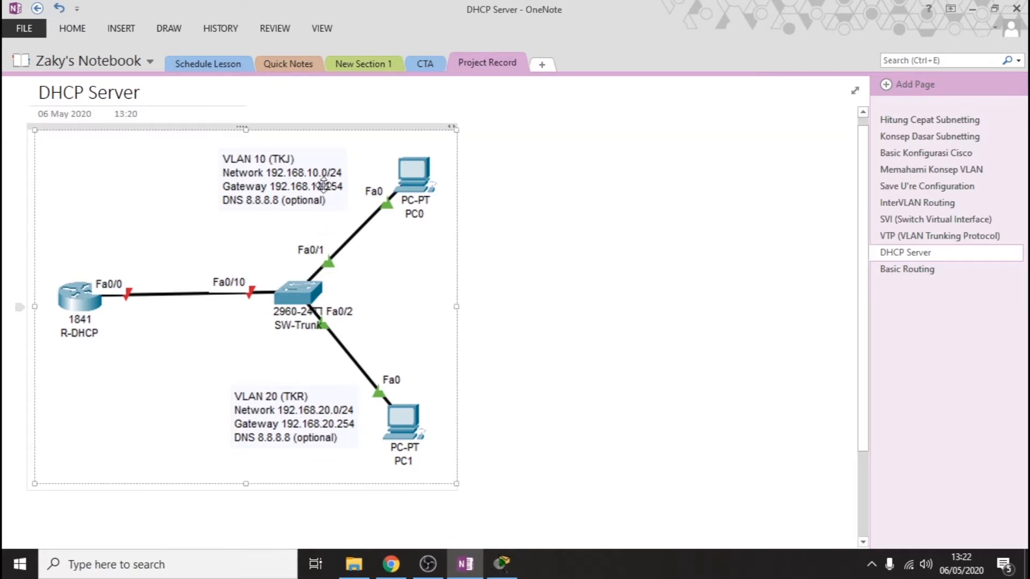
{"action": "left_click_drag", "start_coordinate": [323, 185], "coordinate": [468, 185]}
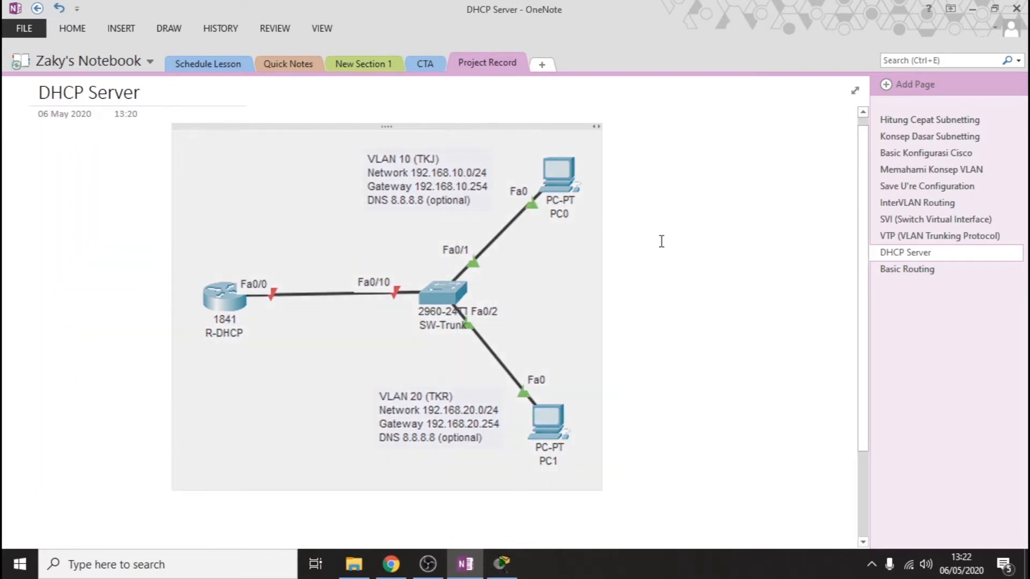
{"action": "left_click_drag", "start_coordinate": [489, 127], "coordinate": [545, 126]}
{"action": "left_click", "coordinate": [742, 214]}
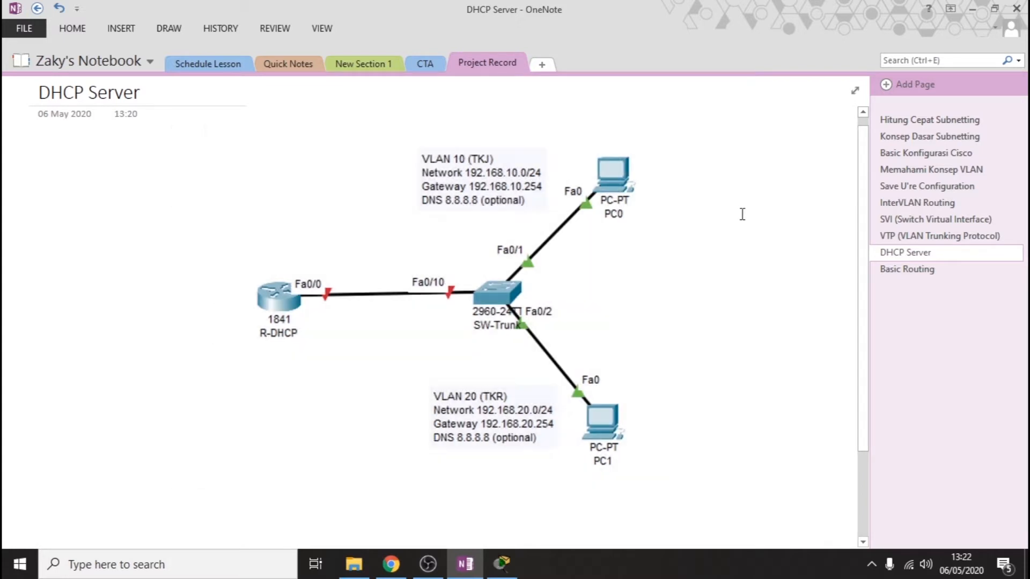
{"action": "left_click", "coordinate": [784, 231]}
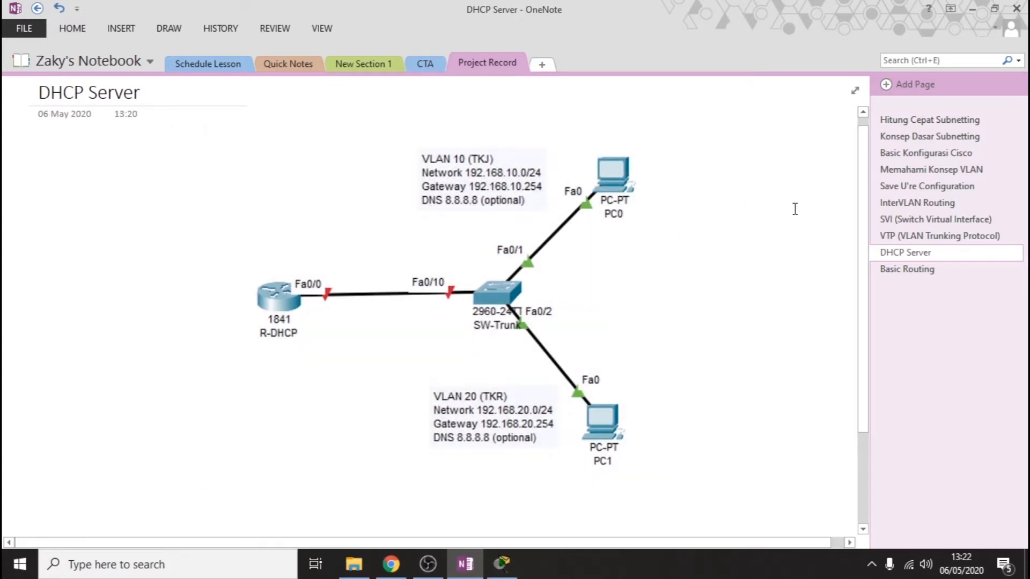
Circle the VLAN 10 label in red ink and sketch two branch lines beside the router's Fa0/0 port.
{"action": "left_click", "coordinate": [161, 32]}
{"action": "left_click", "coordinate": [901, 252]}
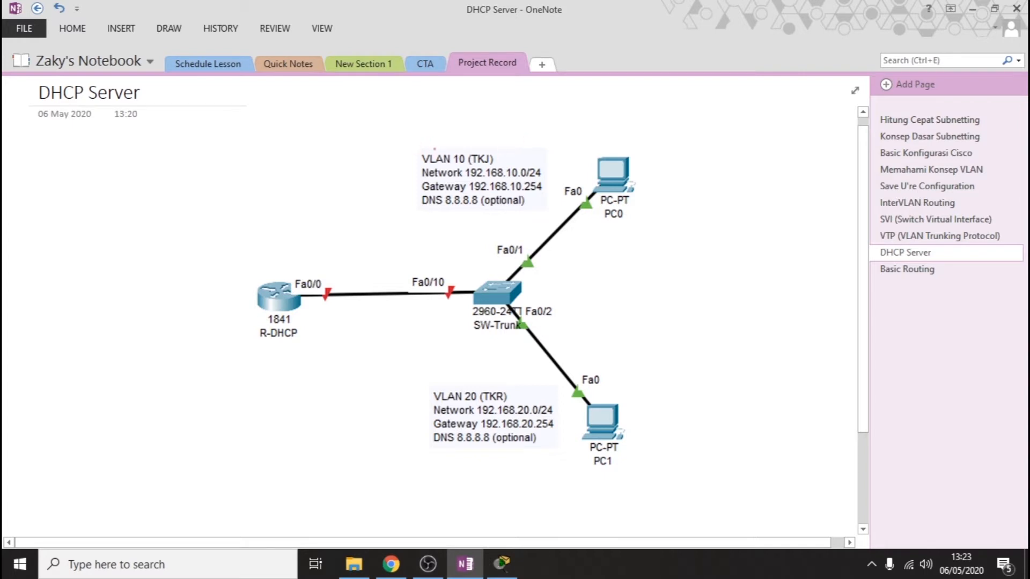
{"action": "mouse_move", "coordinate": [434, 145]}
{"action": "left_mouse_down"}
{"action": "mouse_move", "coordinate": [448, 178]}
{"action": "mouse_move", "coordinate": [454, 145]}
{"action": "left_mouse_up"}
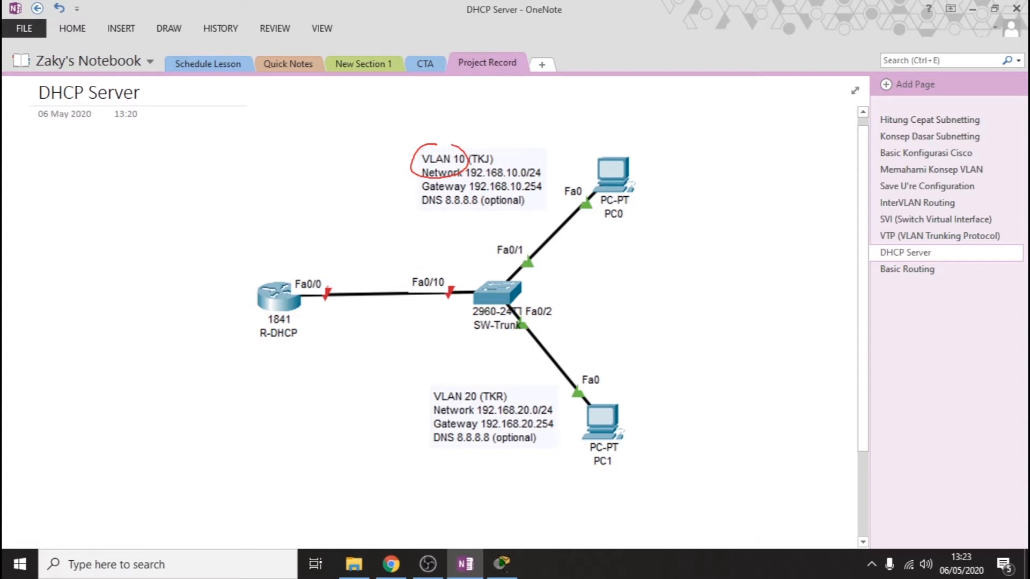
{"action": "mouse_move", "coordinate": [334, 287]}
{"action": "left_mouse_down"}
{"action": "mouse_move", "coordinate": [341, 270]}
{"action": "mouse_move", "coordinate": [362, 269]}
{"action": "left_mouse_up"}
{"action": "mouse_move", "coordinate": [329, 304]}
{"action": "left_mouse_down"}
{"action": "mouse_move", "coordinate": [328, 322]}
{"action": "mouse_move", "coordinate": [364, 326]}
{"action": "left_mouse_up"}
Consult the InterVLAN Routing page, return to the DHCP Server page and undo its red ink marks.
{"action": "left_click", "coordinate": [907, 204]}
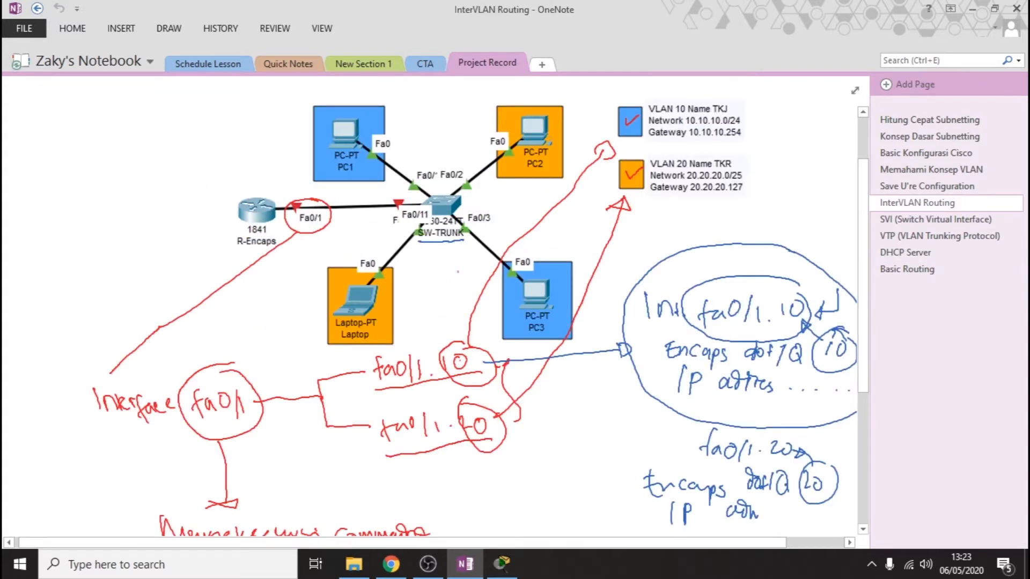
{"action": "left_click", "coordinate": [888, 253]}
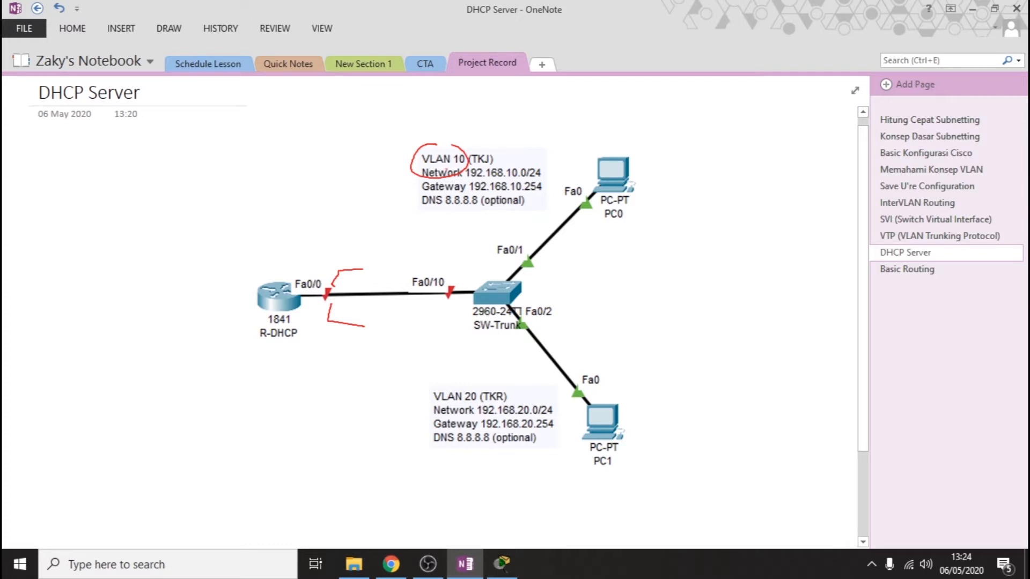
{"action": "key", "text": "ctrl+z"}
{"action": "key", "text": "ctrl+z"}
{"action": "key", "text": "ctrl+z"}
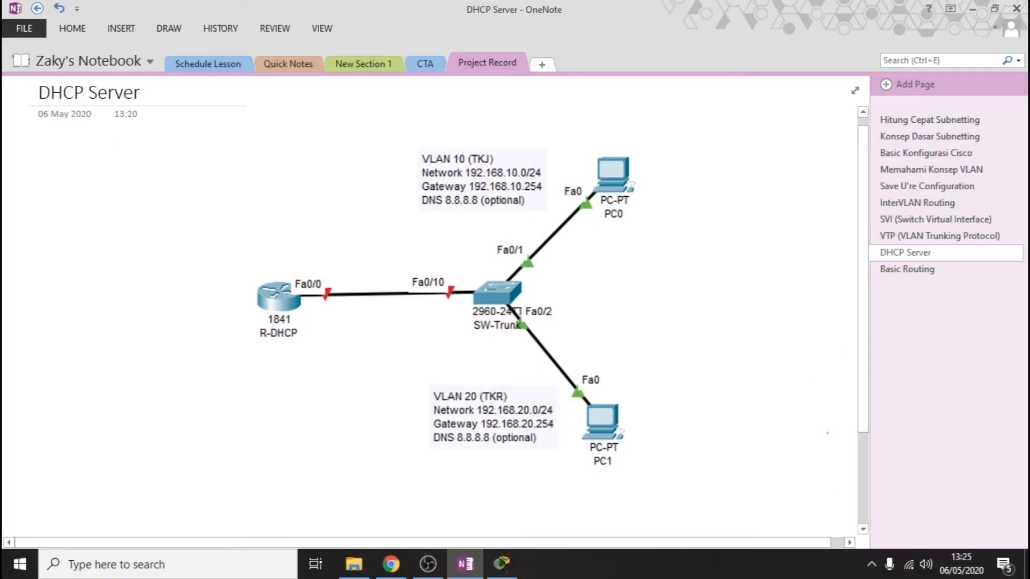
Handwrite "/24" in red beside the topology twice, level with the VLAN 10 and VLAN 20 details.
{"action": "scroll", "coordinate": [886, 495], "scroll_direction": "down", "scroll_amount": 2}
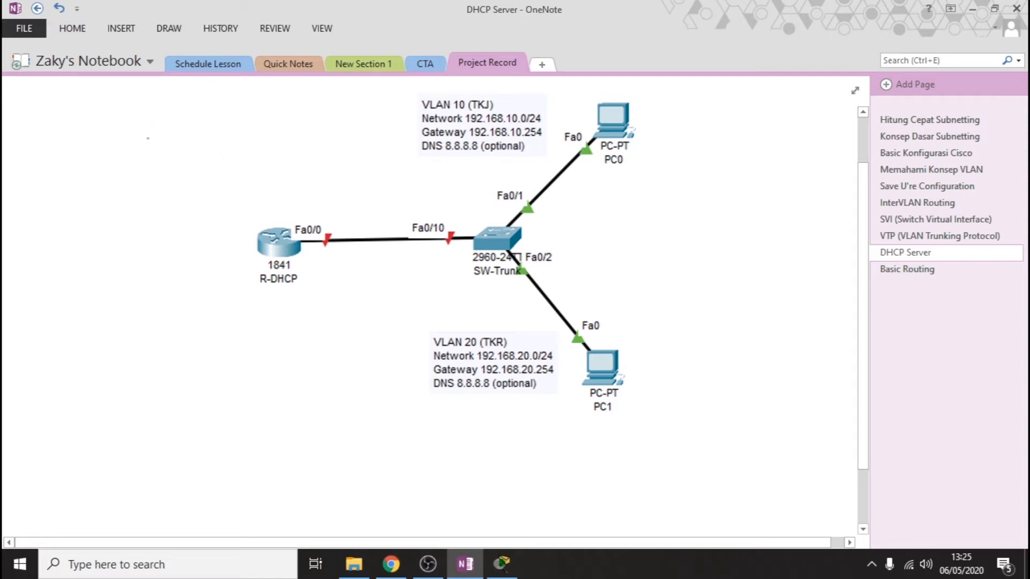
{"action": "mouse_move", "coordinate": [156, 134]}
{"action": "left_mouse_down"}
{"action": "mouse_move", "coordinate": [140, 159]}
{"action": "mouse_move", "coordinate": [175, 162]}
{"action": "mouse_move", "coordinate": [184, 174]}
{"action": "left_mouse_up"}
{"action": "mouse_move", "coordinate": [168, 334]}
{"action": "left_mouse_down"}
{"action": "mouse_move", "coordinate": [153, 360]}
{"action": "mouse_move", "coordinate": [186, 363]}
{"action": "left_mouse_up"}
{"action": "left_click_drag", "start_coordinate": [196, 352], "coordinate": [206, 380]}
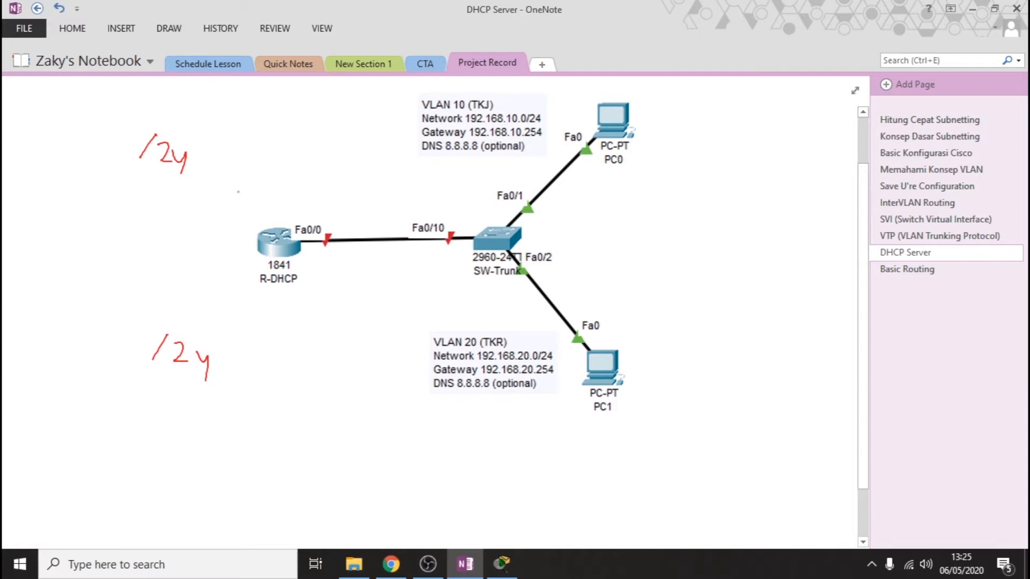
Handwrite "-256" after each of the two "/24" notes.
{"action": "left_click_drag", "start_coordinate": [209, 164], "coordinate": [239, 167]}
{"action": "left_click_drag", "start_coordinate": [244, 151], "coordinate": [257, 161]}
{"action": "left_click_drag", "start_coordinate": [212, 358], "coordinate": [224, 358]}
{"action": "left_click_drag", "start_coordinate": [229, 349], "coordinate": [242, 359]}
{"action": "mouse_move", "coordinate": [247, 349]}
{"action": "left_mouse_down"}
{"action": "mouse_move", "coordinate": [248, 360]}
{"action": "mouse_move", "coordinate": [258, 345]}
{"action": "left_mouse_up"}
{"action": "left_click_drag", "start_coordinate": [268, 346], "coordinate": [264, 361]}
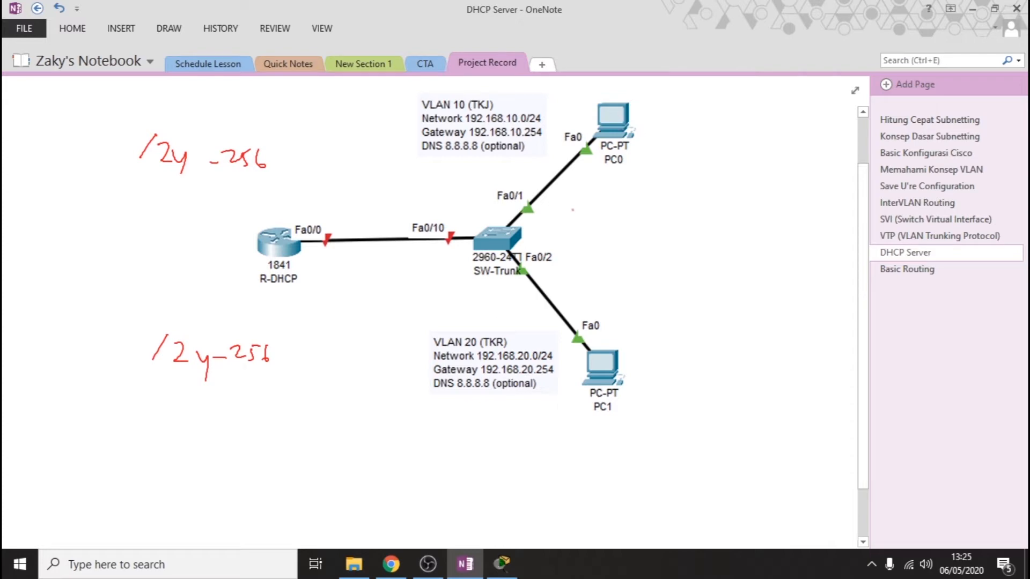
Switch to Cisco Packet Tracer and open the IP Configuration of PC0.
{"action": "left_click", "coordinate": [501, 564]}
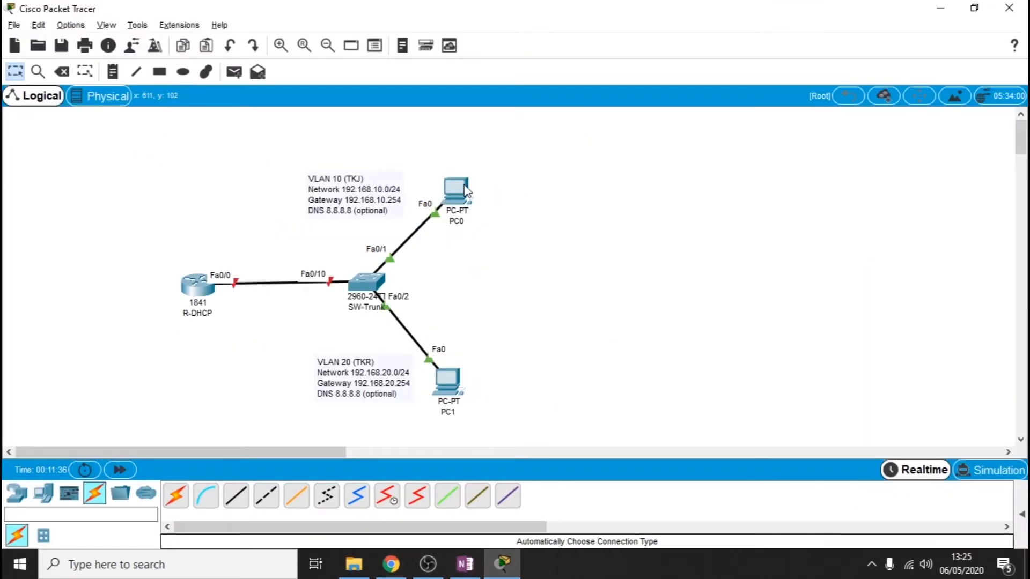
{"action": "left_click", "coordinate": [465, 191]}
{"action": "left_click_drag", "start_coordinate": [474, 77], "coordinate": [720, 85]}
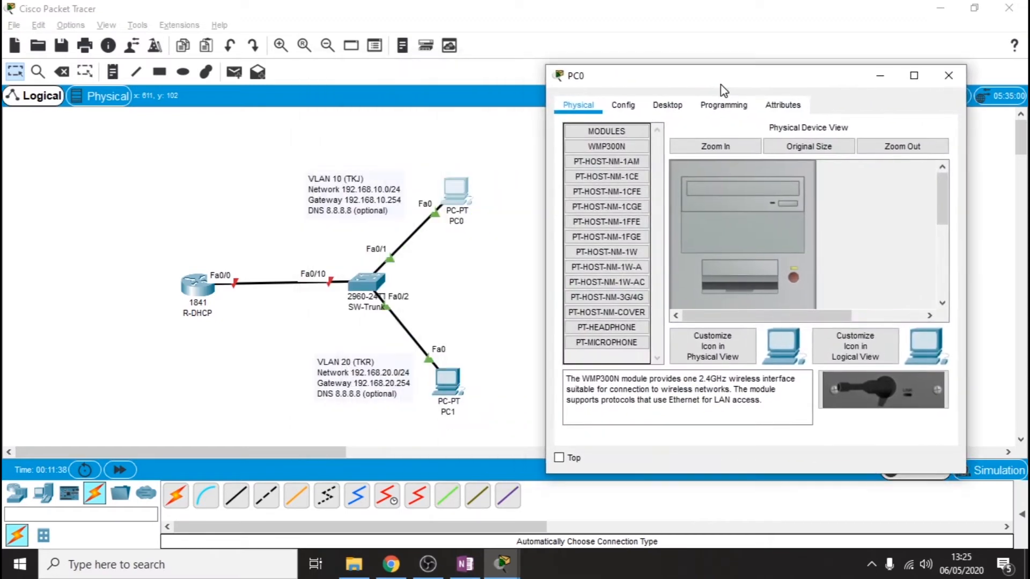
{"action": "left_click", "coordinate": [667, 105]}
{"action": "left_click", "coordinate": [617, 179]}
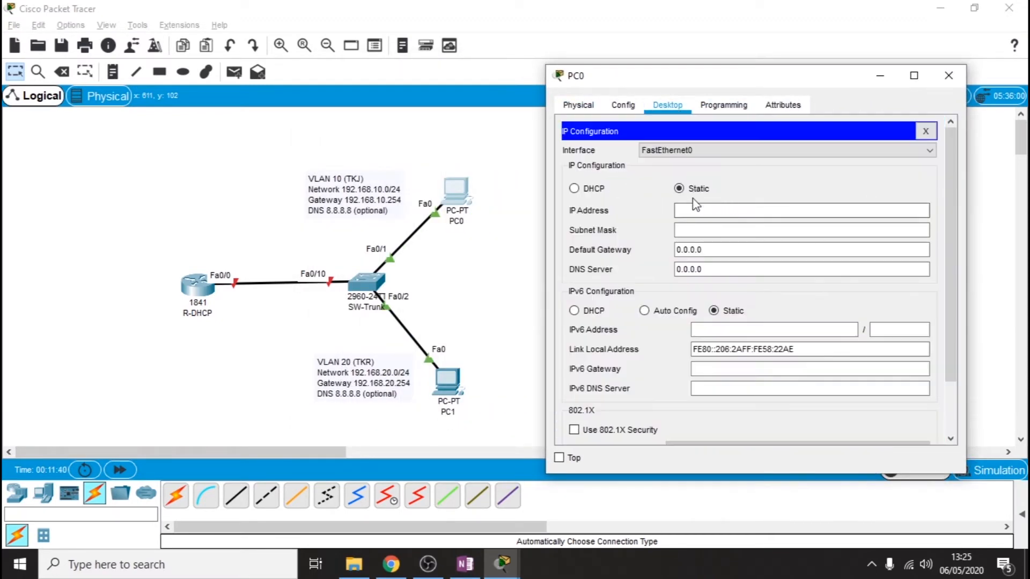
{"action": "left_click", "coordinate": [779, 230]}
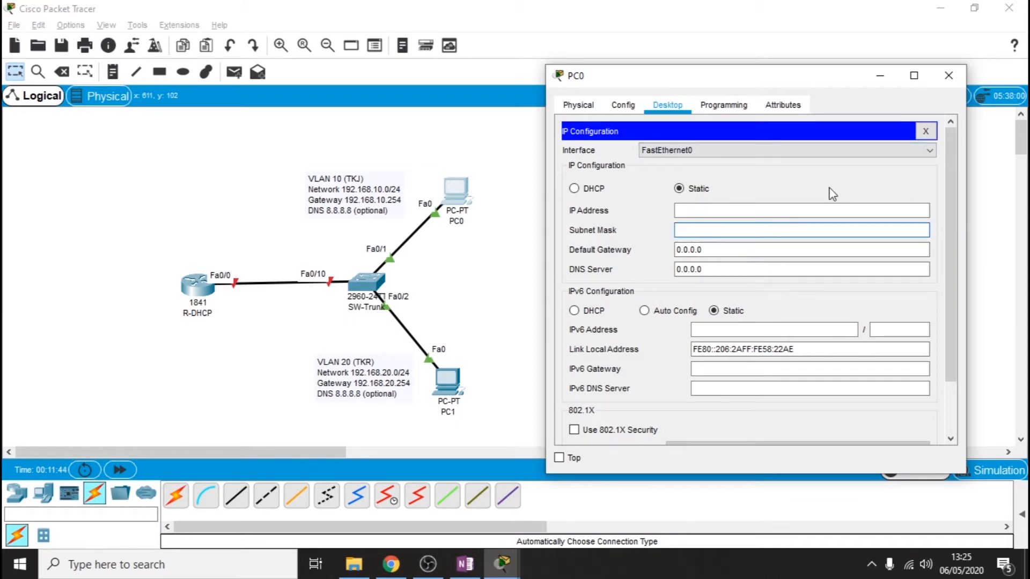
Try DHCP addressing on PC0, set it back to Static and close the PC0 window.
{"action": "left_click", "coordinate": [575, 189]}
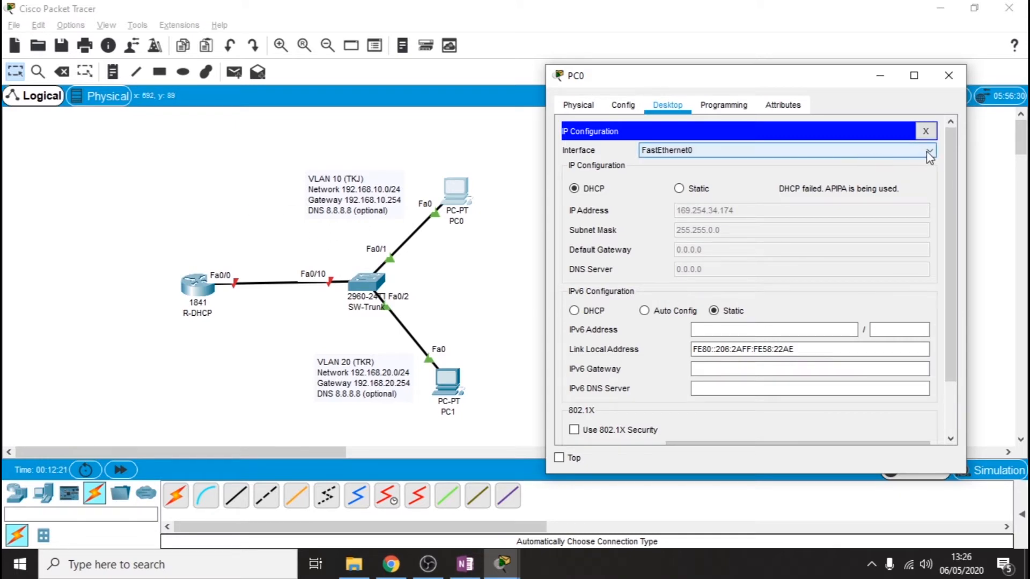
{"action": "left_click", "coordinate": [699, 189]}
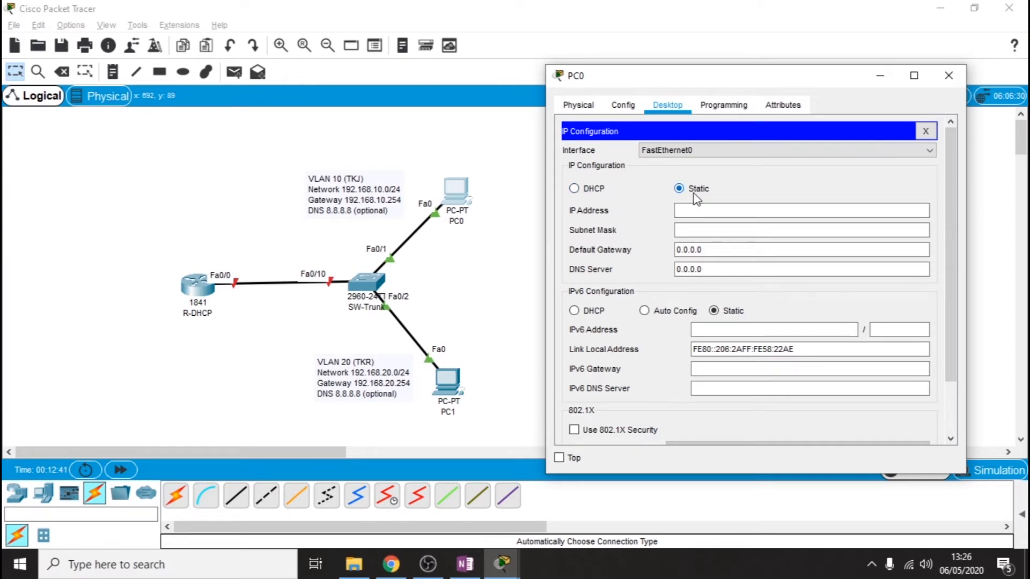
{"action": "left_click", "coordinate": [948, 75]}
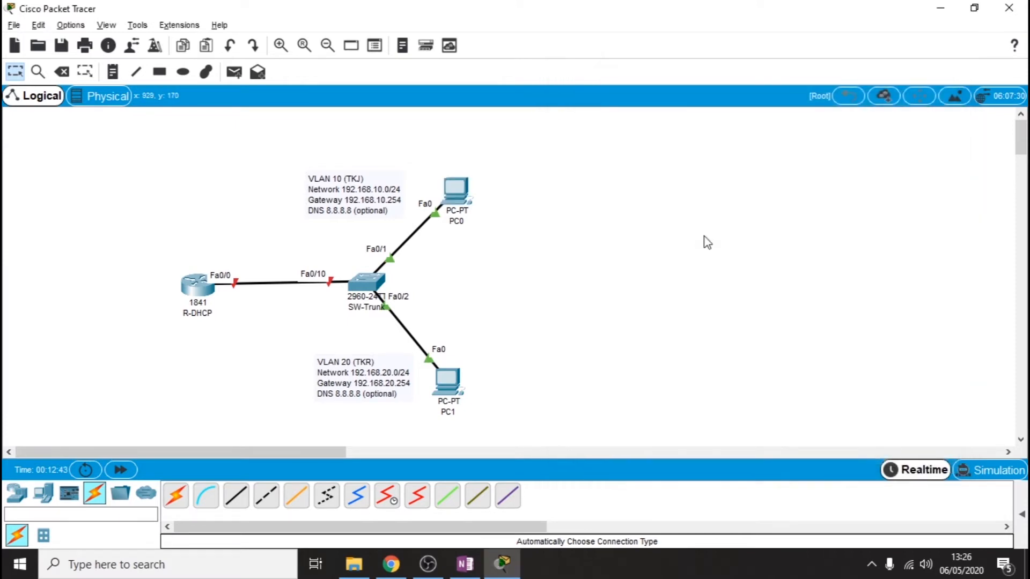
Switch back to OneNote and handwrite "Excluded Address." below the topology.
{"action": "left_click", "coordinate": [464, 564]}
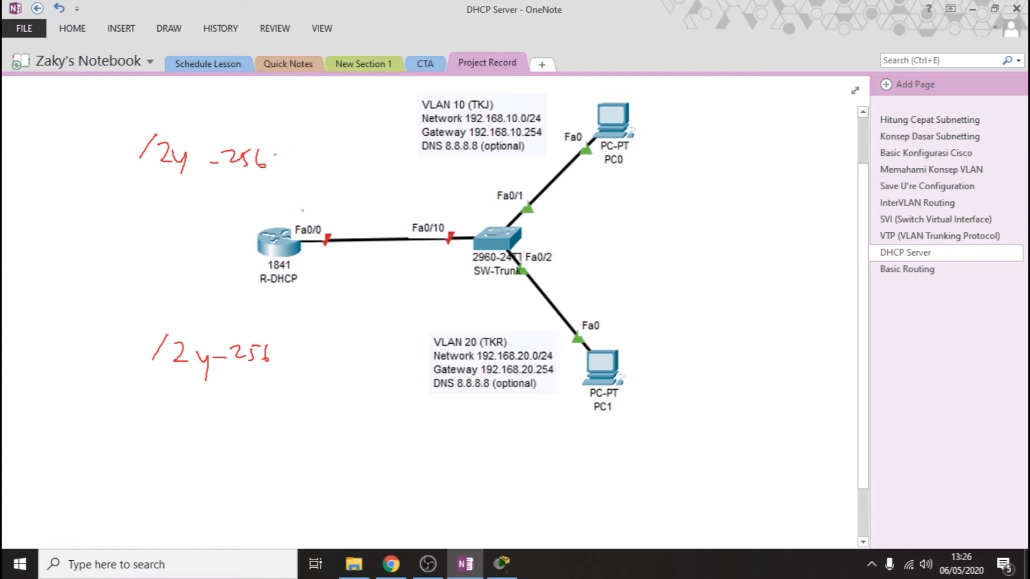
{"action": "scroll", "coordinate": [302, 211], "scroll_direction": "down", "scroll_amount": 3}
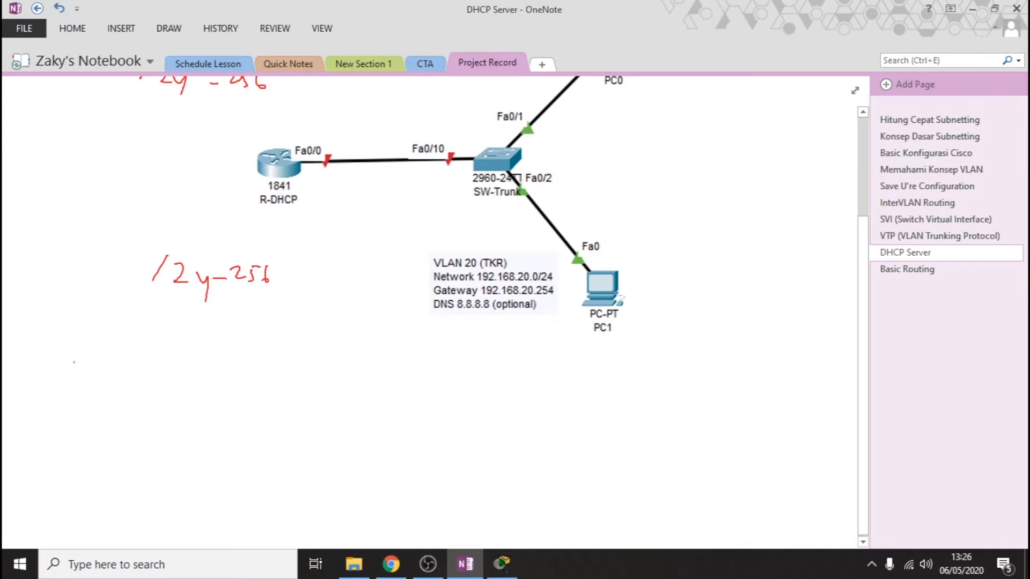
{"action": "mouse_move", "coordinate": [113, 398]}
{"action": "left_mouse_down"}
{"action": "mouse_move", "coordinate": [98, 403]}
{"action": "mouse_move", "coordinate": [114, 418]}
{"action": "left_mouse_up"}
{"action": "left_click_drag", "start_coordinate": [114, 403], "coordinate": [145, 418]}
{"action": "mouse_move", "coordinate": [151, 409]}
{"action": "left_mouse_down"}
{"action": "mouse_move", "coordinate": [159, 417]}
{"action": "mouse_move", "coordinate": [194, 394]}
{"action": "mouse_move", "coordinate": [224, 396]}
{"action": "mouse_move", "coordinate": [239, 413]}
{"action": "mouse_move", "coordinate": [250, 398]}
{"action": "mouse_move", "coordinate": [274, 423]}
{"action": "left_mouse_up"}
{"action": "left_click_drag", "start_coordinate": [290, 410], "coordinate": [284, 424]}
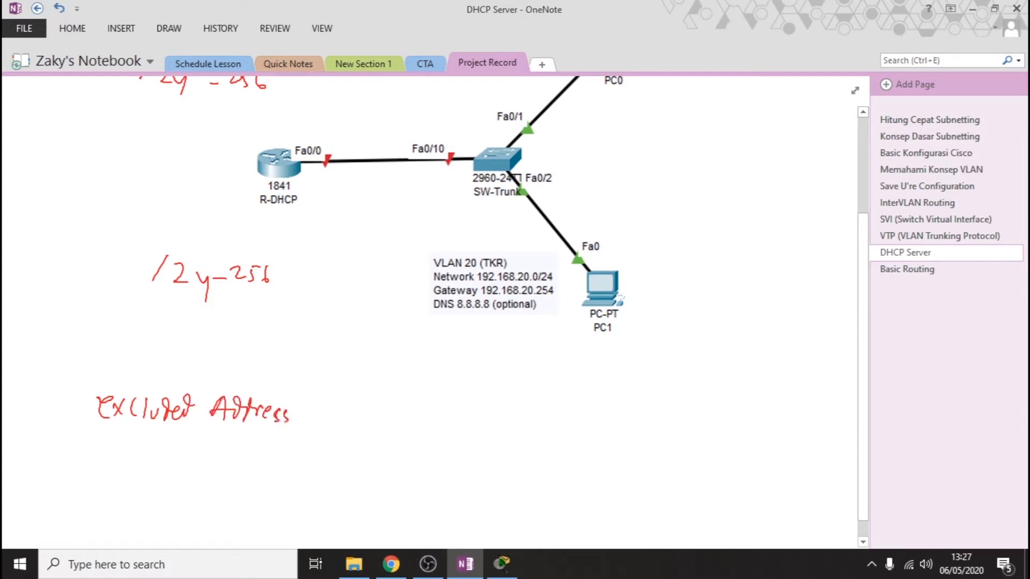
{"action": "left_click", "coordinate": [301, 415]}
Handwrite the range "192.168.10.100 - 192.168.10.105" after the Excluded Address label.
{"action": "left_click_drag", "start_coordinate": [369, 372], "coordinate": [375, 365]}
{"action": "mouse_move", "coordinate": [344, 397]}
{"action": "left_mouse_down"}
{"action": "mouse_move", "coordinate": [354, 422]}
{"action": "mouse_move", "coordinate": [419, 414]}
{"action": "mouse_move", "coordinate": [502, 426]}
{"action": "mouse_move", "coordinate": [522, 411]}
{"action": "mouse_move", "coordinate": [626, 426]}
{"action": "left_mouse_up"}
{"action": "left_click", "coordinate": [387, 414]}
{"action": "left_click", "coordinate": [480, 422]}
{"action": "mouse_move", "coordinate": [642, 416]}
{"action": "left_mouse_down"}
{"action": "mouse_move", "coordinate": [633, 433]}
{"action": "mouse_move", "coordinate": [689, 419]}
{"action": "mouse_move", "coordinate": [685, 430]}
{"action": "left_mouse_up"}
{"action": "left_click", "coordinate": [676, 422]}
{"action": "mouse_move", "coordinate": [710, 415]}
{"action": "left_mouse_down"}
{"action": "mouse_move", "coordinate": [702, 425]}
{"action": "mouse_move", "coordinate": [754, 430]}
{"action": "mouse_move", "coordinate": [766, 416]}
{"action": "left_mouse_up"}
{"action": "left_click", "coordinate": [734, 424]}
{"action": "left_click", "coordinate": [789, 425]}
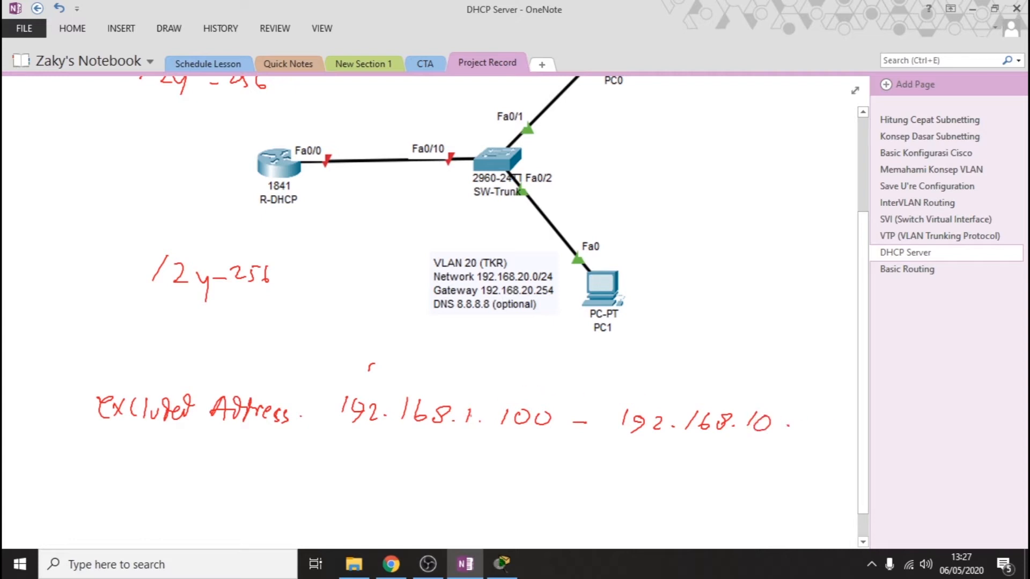
{"action": "left_click_drag", "start_coordinate": [483, 411], "coordinate": [481, 412]}
{"action": "mouse_move", "coordinate": [805, 412]}
{"action": "left_mouse_down"}
{"action": "mouse_move", "coordinate": [796, 428]}
{"action": "mouse_move", "coordinate": [819, 416]}
{"action": "left_mouse_up"}
{"action": "mouse_move", "coordinate": [829, 417]}
{"action": "left_mouse_down"}
{"action": "mouse_move", "coordinate": [827, 430]}
{"action": "mouse_move", "coordinate": [844, 416]}
{"action": "left_mouse_up"}
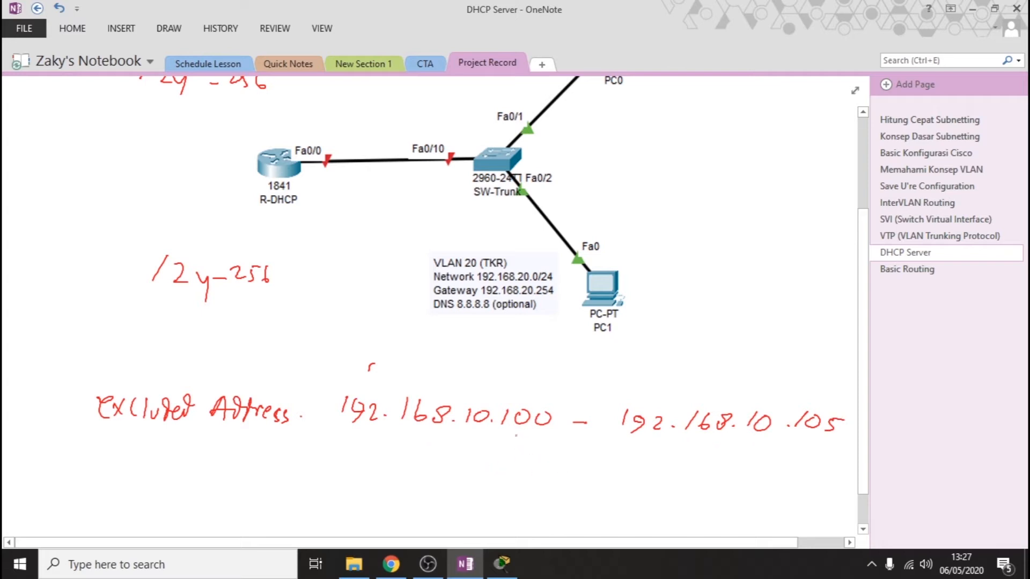
Underline 100 and 105 in the excluded address range and review the range against the VLAN details above.
{"action": "left_click_drag", "start_coordinate": [497, 432], "coordinate": [542, 444]}
{"action": "left_click_drag", "start_coordinate": [798, 441], "coordinate": [845, 454]}
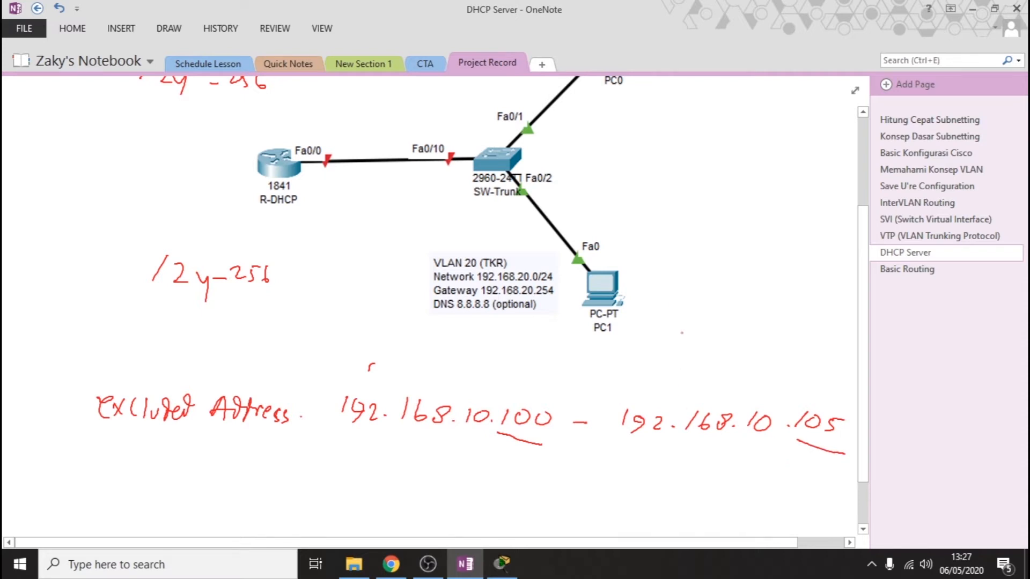
{"action": "scroll", "coordinate": [681, 333], "scroll_direction": "up", "scroll_amount": 3}
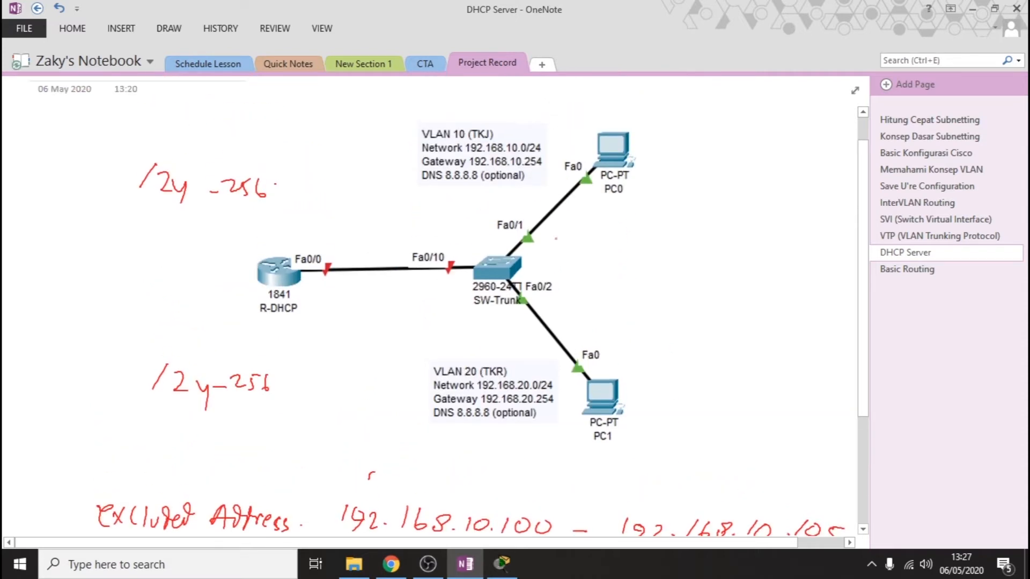
{"action": "scroll", "coordinate": [490, 312], "scroll_direction": "down", "scroll_amount": 3}
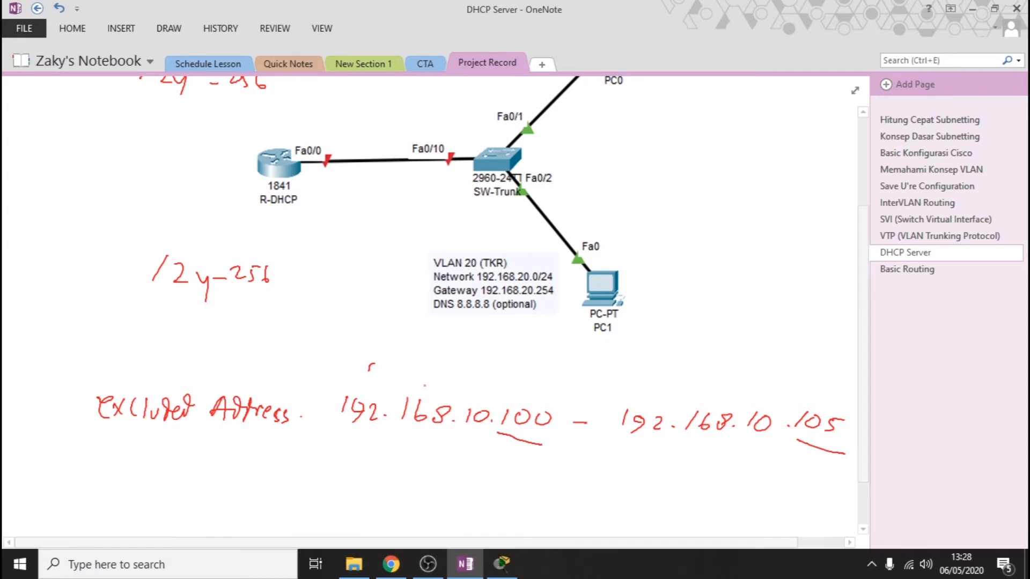
{"action": "scroll", "coordinate": [429, 306], "scroll_direction": "up", "scroll_amount": 3}
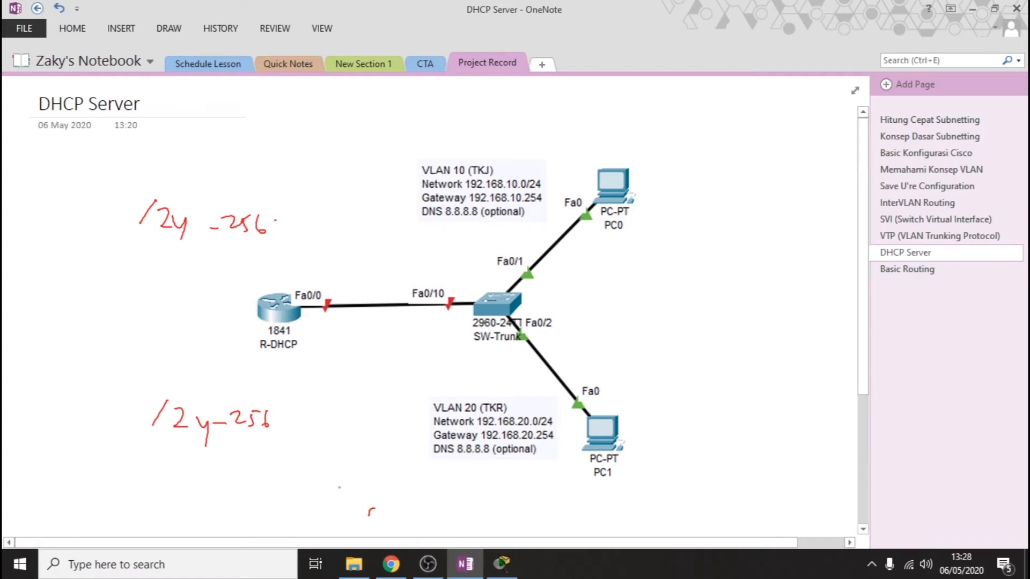
{"action": "scroll", "coordinate": [339, 487], "scroll_direction": "down", "scroll_amount": 3}
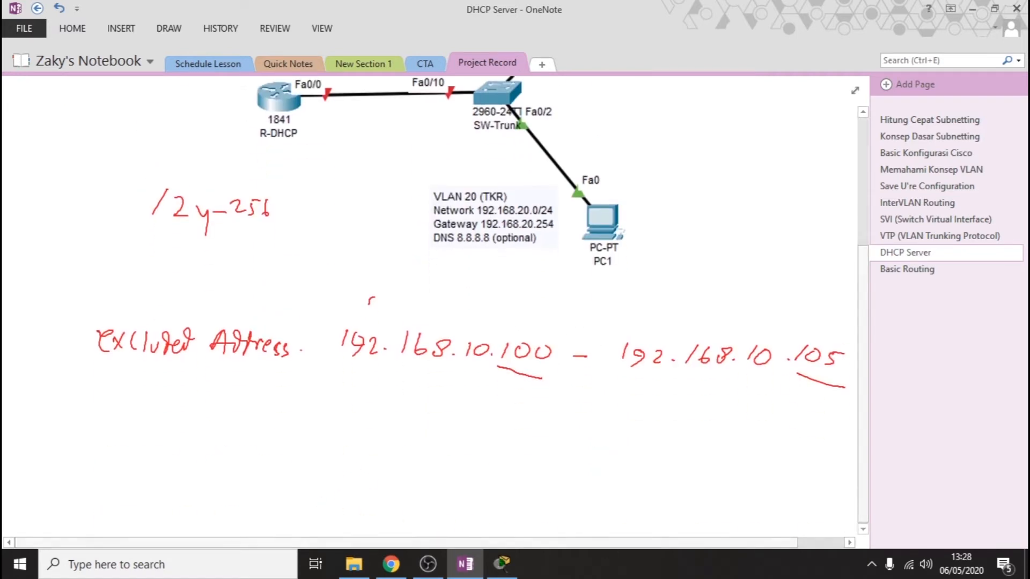
Handwrite the heading "DHCP — Pool." in the blank area below the excluded address note.
{"action": "scroll", "coordinate": [863, 507], "scroll_direction": "down", "scroll_amount": 5}
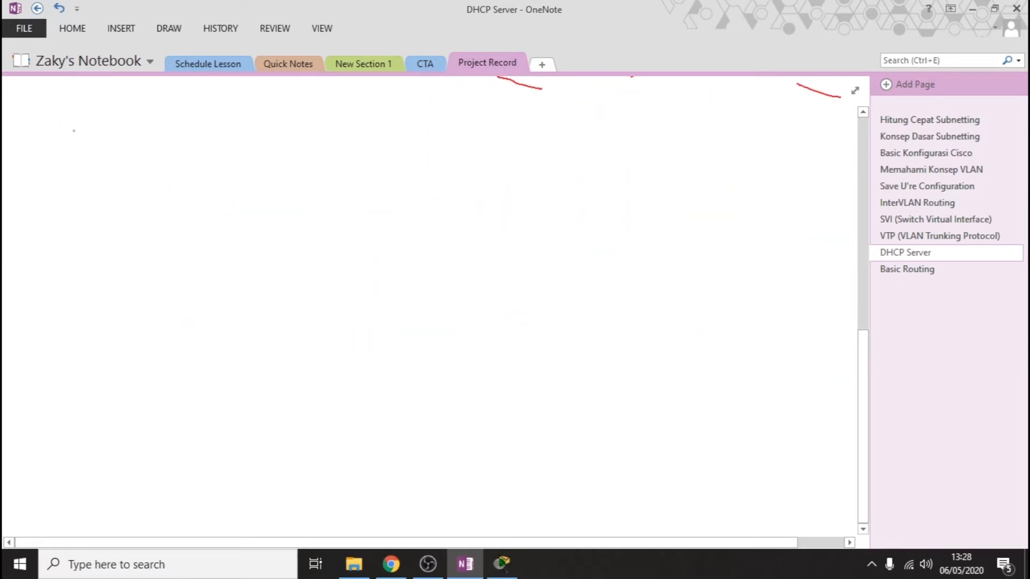
{"action": "left_click_drag", "start_coordinate": [74, 130], "coordinate": [72, 153]}
{"action": "left_click_drag", "start_coordinate": [97, 131], "coordinate": [97, 149]}
{"action": "left_click_drag", "start_coordinate": [85, 144], "coordinate": [115, 142]}
{"action": "mouse_move", "coordinate": [115, 131]}
{"action": "left_mouse_down"}
{"action": "mouse_move", "coordinate": [115, 155]}
{"action": "mouse_move", "coordinate": [128, 153]}
{"action": "left_mouse_up"}
{"action": "left_click_drag", "start_coordinate": [145, 135], "coordinate": [139, 163]}
{"action": "mouse_move", "coordinate": [146, 136]}
{"action": "left_mouse_down"}
{"action": "mouse_move", "coordinate": [151, 148]}
{"action": "mouse_move", "coordinate": [226, 143]}
{"action": "mouse_move", "coordinate": [249, 164]}
{"action": "left_mouse_up"}
{"action": "mouse_move", "coordinate": [255, 131]}
{"action": "left_mouse_down"}
{"action": "mouse_move", "coordinate": [263, 145]}
{"action": "mouse_move", "coordinate": [278, 143]}
{"action": "left_mouse_up"}
{"action": "left_click_drag", "start_coordinate": [287, 136], "coordinate": [301, 148]}
{"action": "left_click", "coordinate": [310, 151]}
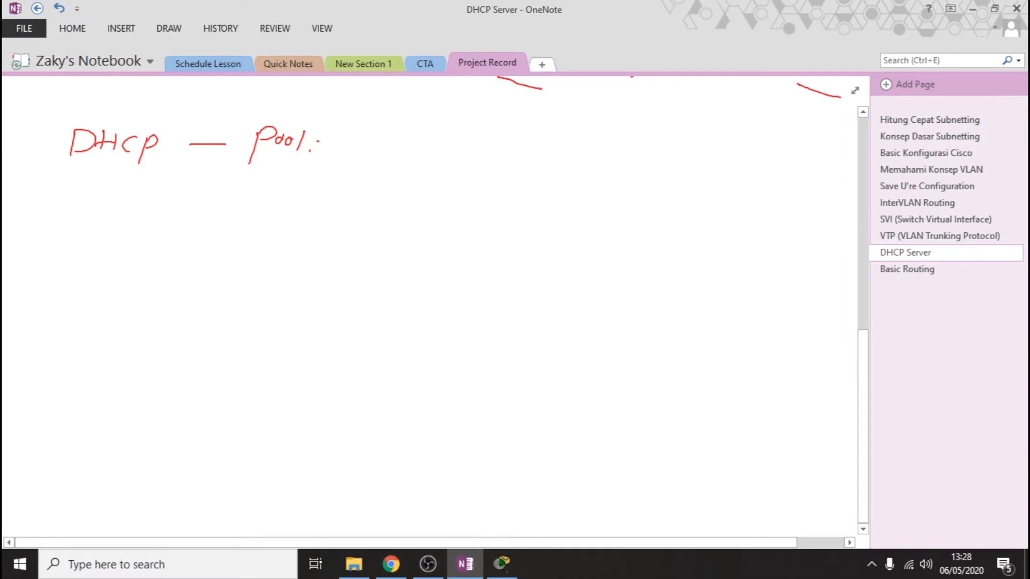
Add "(Bebas)" with "Vlan10" above it to the DHCP Pool heading, and write "Network" on the line below.
{"action": "mouse_move", "coordinate": [317, 142]}
{"action": "left_mouse_down"}
{"action": "mouse_move", "coordinate": [332, 142]}
{"action": "mouse_move", "coordinate": [325, 166]}
{"action": "mouse_move", "coordinate": [355, 143]}
{"action": "mouse_move", "coordinate": [426, 157]}
{"action": "mouse_move", "coordinate": [372, 166]}
{"action": "left_mouse_up"}
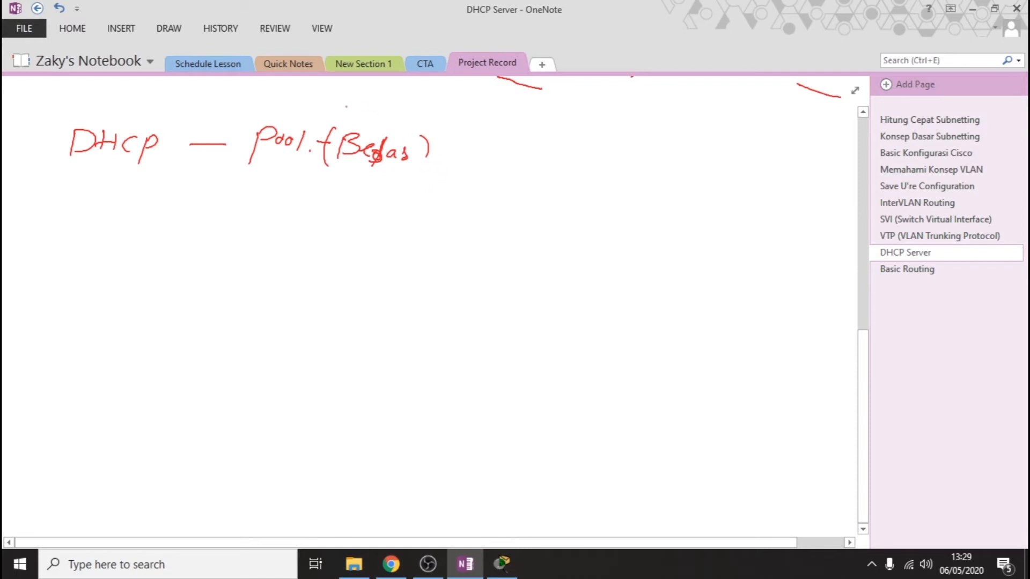
{"action": "mouse_move", "coordinate": [345, 100]}
{"action": "left_mouse_down"}
{"action": "mouse_move", "coordinate": [378, 119]}
{"action": "mouse_move", "coordinate": [401, 106]}
{"action": "mouse_move", "coordinate": [391, 125]}
{"action": "left_mouse_up"}
{"action": "left_click_drag", "start_coordinate": [409, 112], "coordinate": [407, 112]}
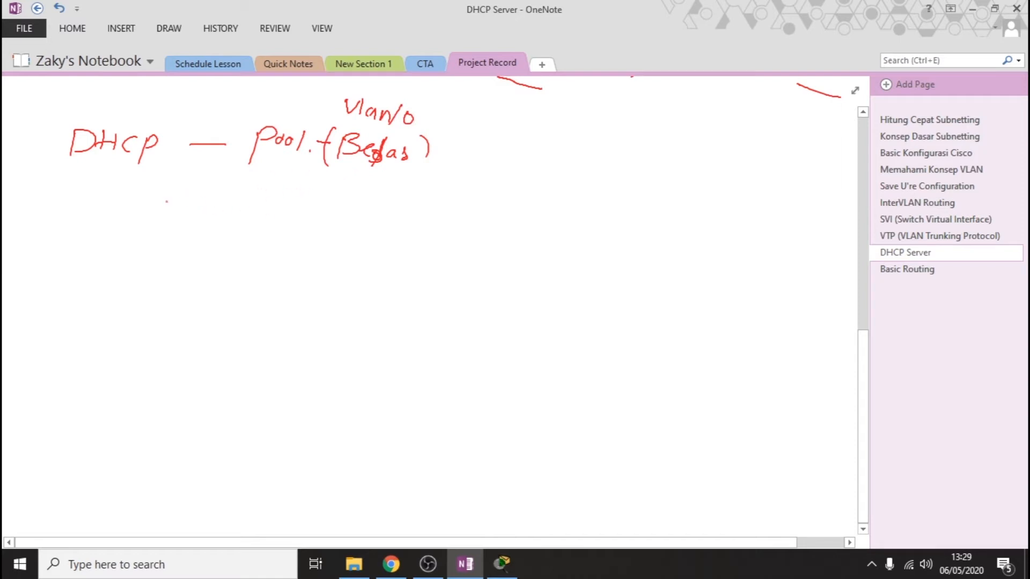
{"action": "mouse_move", "coordinate": [162, 188]}
{"action": "left_mouse_down"}
{"action": "mouse_move", "coordinate": [160, 211]}
{"action": "mouse_move", "coordinate": [182, 186]}
{"action": "mouse_move", "coordinate": [192, 211]}
{"action": "mouse_move", "coordinate": [253, 207]}
{"action": "left_mouse_up"}
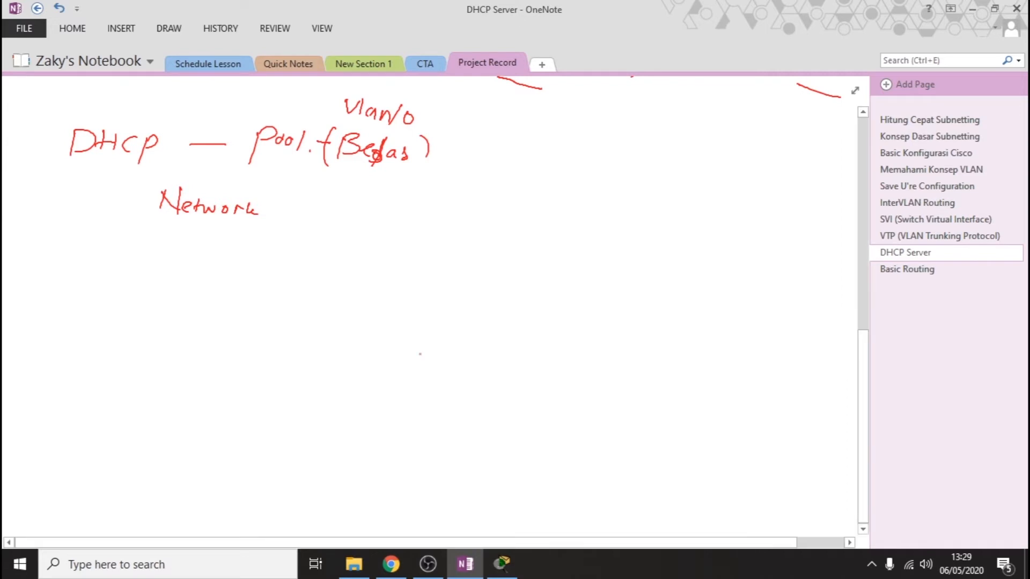
{"action": "left_click_drag", "start_coordinate": [293, 191], "coordinate": [301, 204]}
{"action": "left_click", "coordinate": [301, 210]}
{"action": "key", "text": "ctrl+z"}
{"action": "key", "text": "ctrl+z"}
Handwrite the placeholders "xxxx xxxx" after the word Network.
{"action": "mouse_move", "coordinate": [291, 205]}
{"action": "left_mouse_down"}
{"action": "mouse_move", "coordinate": [303, 215]}
{"action": "mouse_move", "coordinate": [290, 216]}
{"action": "left_mouse_up"}
{"action": "mouse_move", "coordinate": [312, 208]}
{"action": "left_mouse_down"}
{"action": "mouse_move", "coordinate": [324, 217]}
{"action": "mouse_move", "coordinate": [313, 217]}
{"action": "left_mouse_up"}
{"action": "left_click_drag", "start_coordinate": [328, 208], "coordinate": [341, 217]}
{"action": "mouse_move", "coordinate": [340, 208]}
{"action": "left_mouse_down"}
{"action": "mouse_move", "coordinate": [328, 217]}
{"action": "mouse_move", "coordinate": [358, 217]}
{"action": "left_mouse_up"}
{"action": "mouse_move", "coordinate": [358, 210]}
{"action": "left_mouse_down"}
{"action": "mouse_move", "coordinate": [347, 217]}
{"action": "mouse_move", "coordinate": [419, 216]}
{"action": "left_mouse_up"}
{"action": "mouse_move", "coordinate": [418, 208]}
{"action": "left_mouse_down"}
{"action": "mouse_move", "coordinate": [405, 216]}
{"action": "mouse_move", "coordinate": [437, 215]}
{"action": "left_mouse_up"}
{"action": "mouse_move", "coordinate": [437, 207]}
{"action": "left_mouse_down"}
{"action": "mouse_move", "coordinate": [428, 216]}
{"action": "mouse_move", "coordinate": [466, 217]}
{"action": "left_mouse_up"}
{"action": "mouse_move", "coordinate": [465, 210]}
{"action": "left_mouse_down"}
{"action": "mouse_move", "coordinate": [453, 219]}
{"action": "mouse_move", "coordinate": [491, 219]}
{"action": "left_mouse_up"}
{"action": "left_click_drag", "start_coordinate": [490, 210], "coordinate": [480, 220]}
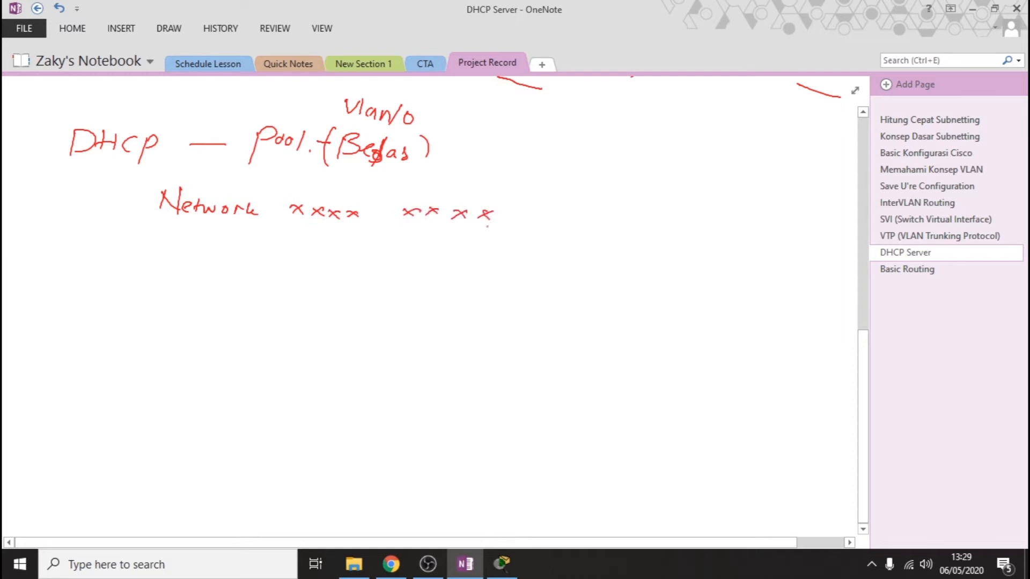
Handwrite "Gateway (IP Interface" on the line below the Network entry.
{"action": "mouse_move", "coordinate": [183, 225]}
{"action": "left_mouse_down"}
{"action": "mouse_move", "coordinate": [175, 236]}
{"action": "mouse_move", "coordinate": [206, 245]}
{"action": "left_mouse_up"}
{"action": "left_click_drag", "start_coordinate": [199, 237], "coordinate": [309, 264]}
{"action": "mouse_move", "coordinate": [326, 244]}
{"action": "left_mouse_down"}
{"action": "mouse_move", "coordinate": [318, 263]}
{"action": "mouse_move", "coordinate": [331, 252]}
{"action": "mouse_move", "coordinate": [359, 265]}
{"action": "left_mouse_up"}
{"action": "mouse_move", "coordinate": [370, 255]}
{"action": "left_mouse_down"}
{"action": "mouse_move", "coordinate": [366, 265]}
{"action": "mouse_move", "coordinate": [382, 268]}
{"action": "left_mouse_up"}
{"action": "mouse_move", "coordinate": [384, 253]}
{"action": "left_mouse_down"}
{"action": "mouse_move", "coordinate": [386, 269]}
{"action": "mouse_move", "coordinate": [394, 260]}
{"action": "left_mouse_up"}
{"action": "mouse_move", "coordinate": [388, 264]}
{"action": "left_mouse_down"}
{"action": "mouse_move", "coordinate": [410, 258]}
{"action": "mouse_move", "coordinate": [407, 281]}
{"action": "left_mouse_up"}
{"action": "left_click_drag", "start_coordinate": [402, 266], "coordinate": [430, 276]}
{"action": "mouse_move", "coordinate": [441, 263]}
{"action": "left_mouse_down"}
{"action": "mouse_move", "coordinate": [440, 274]}
{"action": "mouse_move", "coordinate": [484, 276]}
{"action": "mouse_move", "coordinate": [507, 260]}
{"action": "left_mouse_up"}
Continue the Gateway line by handwriting "physical / Non phys" after "IP Interface".
{"action": "mouse_move", "coordinate": [513, 246]}
{"action": "left_mouse_down"}
{"action": "mouse_move", "coordinate": [508, 268]}
{"action": "mouse_move", "coordinate": [519, 270]}
{"action": "left_mouse_up"}
{"action": "mouse_move", "coordinate": [516, 265]}
{"action": "left_mouse_down"}
{"action": "mouse_move", "coordinate": [528, 279]}
{"action": "mouse_move", "coordinate": [548, 271]}
{"action": "left_mouse_up"}
{"action": "mouse_move", "coordinate": [569, 265]}
{"action": "left_mouse_down"}
{"action": "mouse_move", "coordinate": [557, 271]}
{"action": "mouse_move", "coordinate": [581, 273]}
{"action": "left_mouse_up"}
{"action": "left_click", "coordinate": [581, 275]}
{"action": "left_click_drag", "start_coordinate": [624, 244], "coordinate": [592, 275]}
{"action": "mouse_move", "coordinate": [618, 275]}
{"action": "left_mouse_down"}
{"action": "mouse_move", "coordinate": [635, 261]}
{"action": "mouse_move", "coordinate": [637, 276]}
{"action": "left_mouse_up"}
{"action": "mouse_move", "coordinate": [642, 271]}
{"action": "left_mouse_down"}
{"action": "mouse_move", "coordinate": [661, 286]}
{"action": "mouse_move", "coordinate": [677, 276]}
{"action": "left_mouse_up"}
Draw branch lines from the non-physical note and label the branches with abbreviated names for subinterface, tunnel and loopback.
{"action": "mouse_move", "coordinate": [682, 261]}
{"action": "left_mouse_down"}
{"action": "mouse_move", "coordinate": [714, 286]}
{"action": "mouse_move", "coordinate": [774, 242]}
{"action": "mouse_move", "coordinate": [807, 248]}
{"action": "left_mouse_up"}
{"action": "left_click", "coordinate": [717, 288]}
{"action": "mouse_move", "coordinate": [819, 236]}
{"action": "left_mouse_down"}
{"action": "mouse_move", "coordinate": [814, 251]}
{"action": "mouse_move", "coordinate": [833, 265]}
{"action": "mouse_move", "coordinate": [822, 277]}
{"action": "mouse_move", "coordinate": [840, 272]}
{"action": "left_mouse_up"}
{"action": "left_click_drag", "start_coordinate": [710, 261], "coordinate": [750, 276]}
{"action": "mouse_move", "coordinate": [763, 271]}
{"action": "left_mouse_down"}
{"action": "mouse_move", "coordinate": [771, 276]}
{"action": "mouse_move", "coordinate": [747, 287]}
{"action": "mouse_move", "coordinate": [783, 277]}
{"action": "left_mouse_up"}
{"action": "left_click_drag", "start_coordinate": [781, 276], "coordinate": [793, 282]}
{"action": "mouse_move", "coordinate": [718, 260]}
{"action": "left_mouse_down"}
{"action": "mouse_move", "coordinate": [706, 312]}
{"action": "mouse_move", "coordinate": [758, 349]}
{"action": "left_mouse_up"}
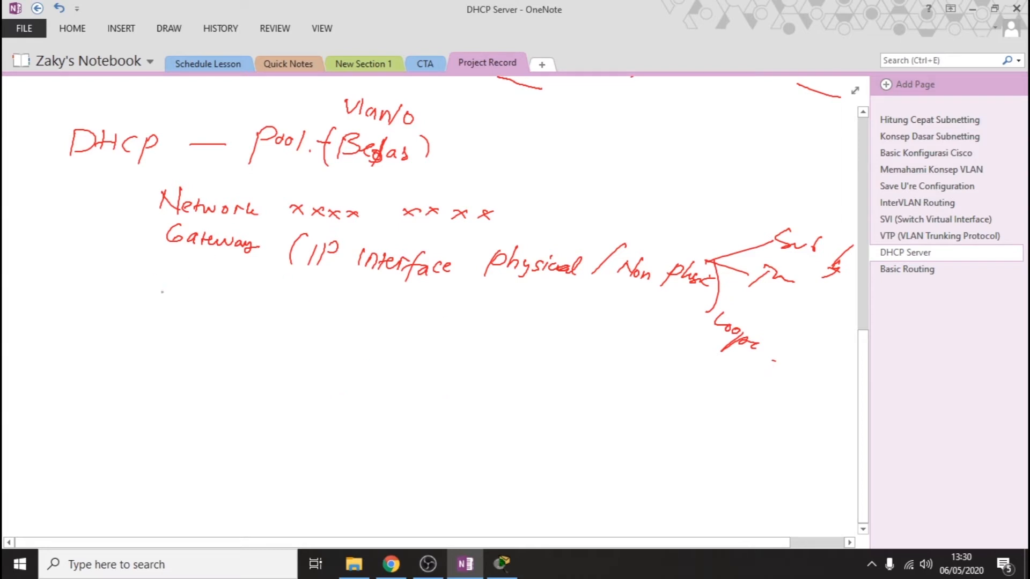
Handwrite "DNS – Optional" on the line below the Gateway entry.
{"action": "mouse_move", "coordinate": [163, 264]}
{"action": "left_mouse_down"}
{"action": "mouse_move", "coordinate": [195, 271]}
{"action": "mouse_move", "coordinate": [199, 290]}
{"action": "mouse_move", "coordinate": [265, 304]}
{"action": "left_mouse_up"}
{"action": "mouse_move", "coordinate": [272, 293]}
{"action": "left_mouse_down"}
{"action": "mouse_move", "coordinate": [273, 316]}
{"action": "mouse_move", "coordinate": [289, 305]}
{"action": "left_mouse_up"}
{"action": "mouse_move", "coordinate": [285, 293]}
{"action": "left_mouse_down"}
{"action": "mouse_move", "coordinate": [286, 307]}
{"action": "mouse_move", "coordinate": [304, 309]}
{"action": "left_mouse_up"}
{"action": "left_click_drag", "start_coordinate": [315, 301], "coordinate": [362, 307]}
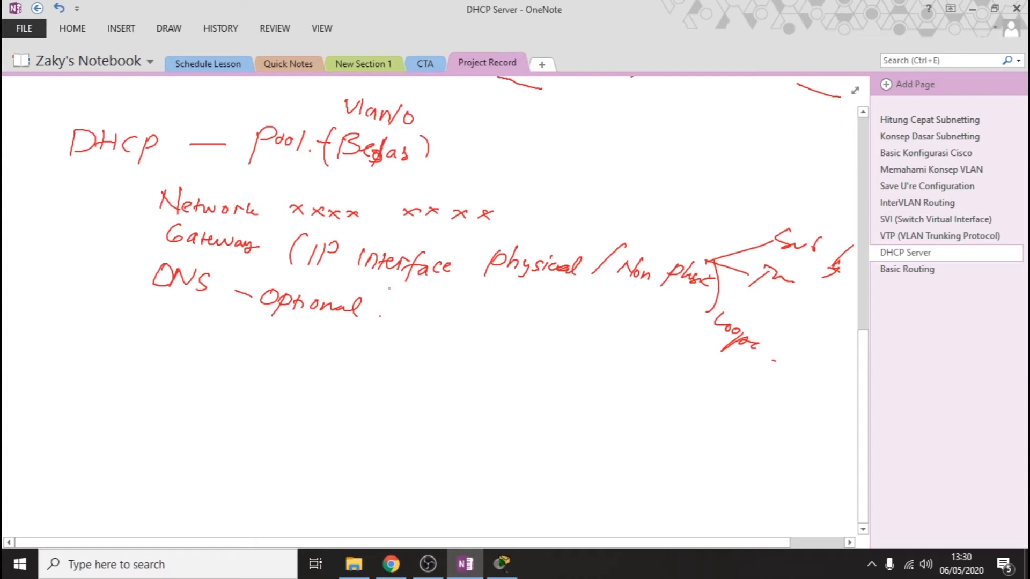
Switch to Cisco Packet Tracer and open the command-line interface of the R-DHCP router.
{"action": "left_click", "coordinate": [972, 9]}
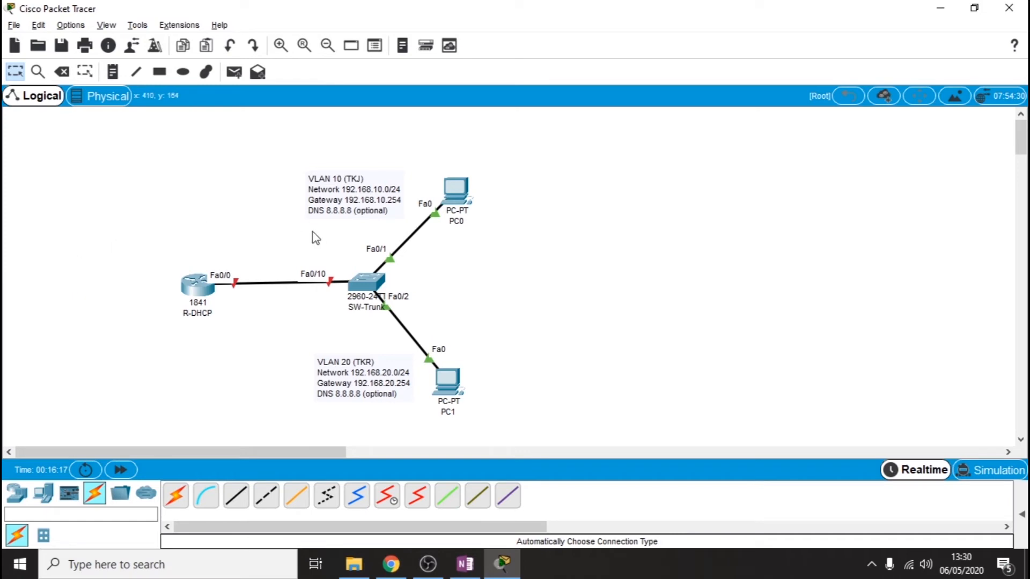
{"action": "left_click", "coordinate": [281, 46]}
{"action": "left_click_drag", "start_coordinate": [276, 455], "coordinate": [303, 455]}
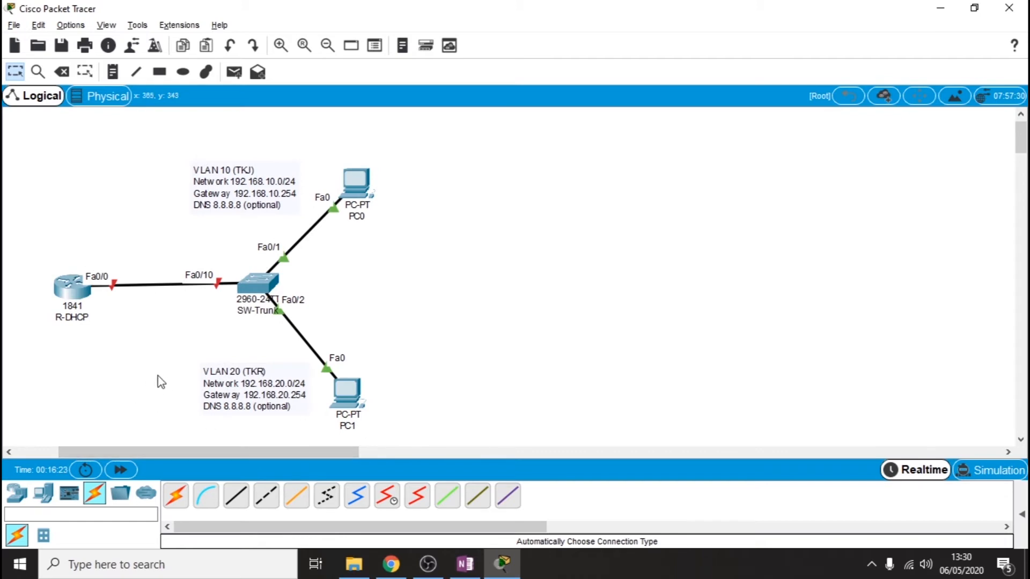
{"action": "left_click_drag", "start_coordinate": [62, 294], "coordinate": [62, 292]}
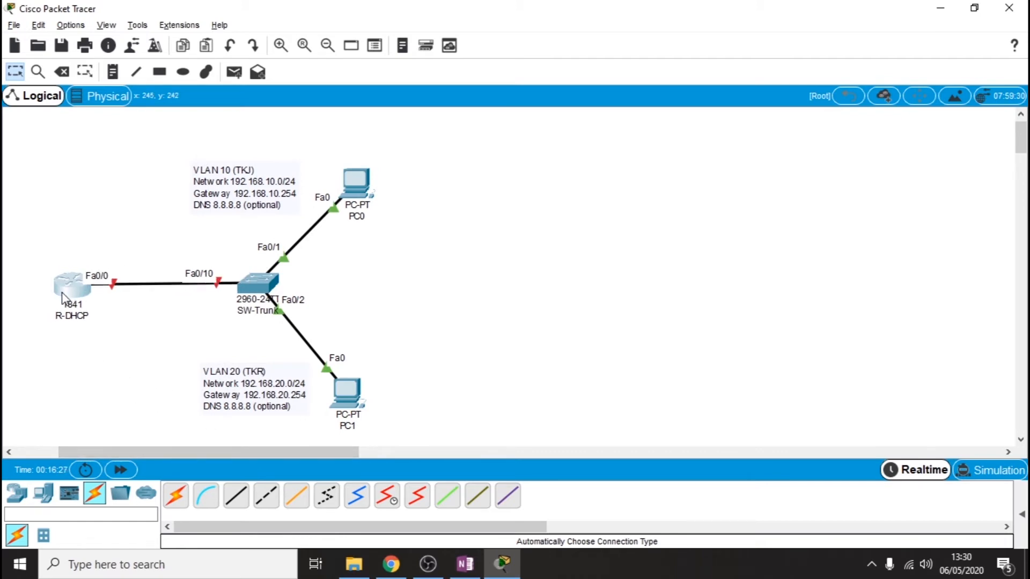
{"action": "left_click", "coordinate": [71, 241]}
{"action": "left_click", "coordinate": [71, 290]}
{"action": "left_click", "coordinate": [418, 100]}
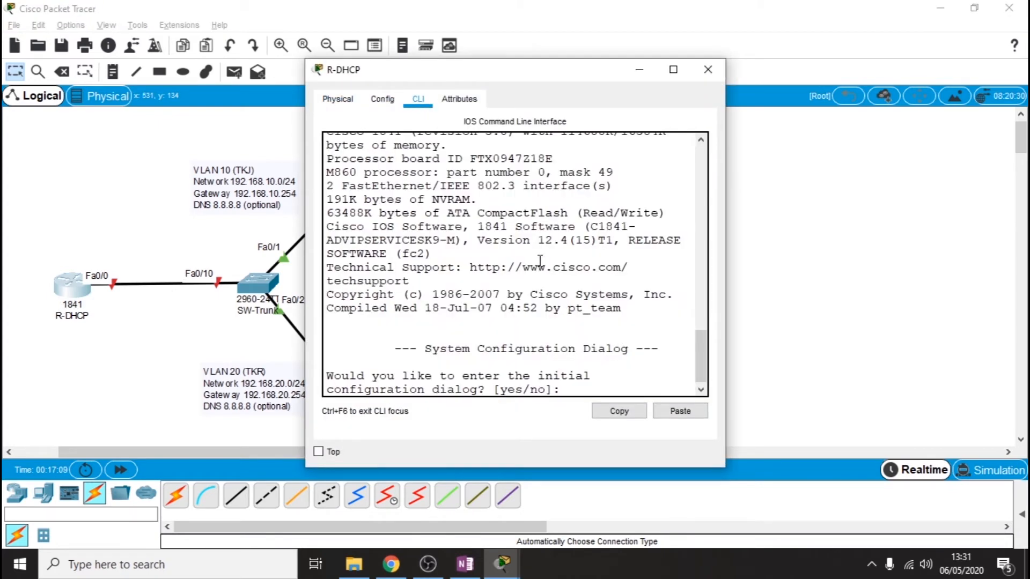
Decline the router's initial configuration dialog and reposition its console clear of the topology.
{"action": "type", "text": "no"}
{"action": "key", "text": "Return"}
{"action": "key", "text": "Return"}
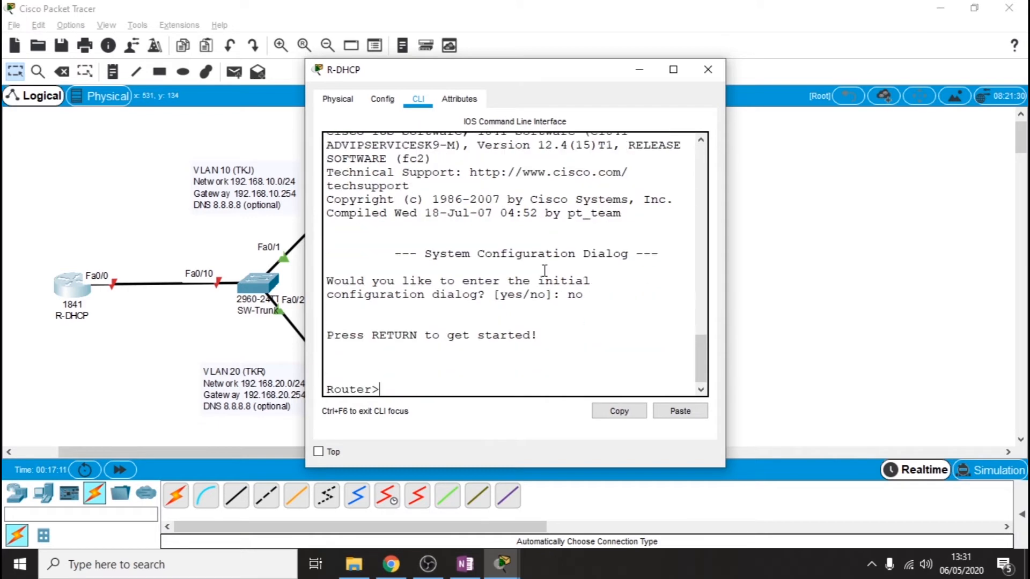
{"action": "left_click_drag", "start_coordinate": [504, 77], "coordinate": [633, 64]}
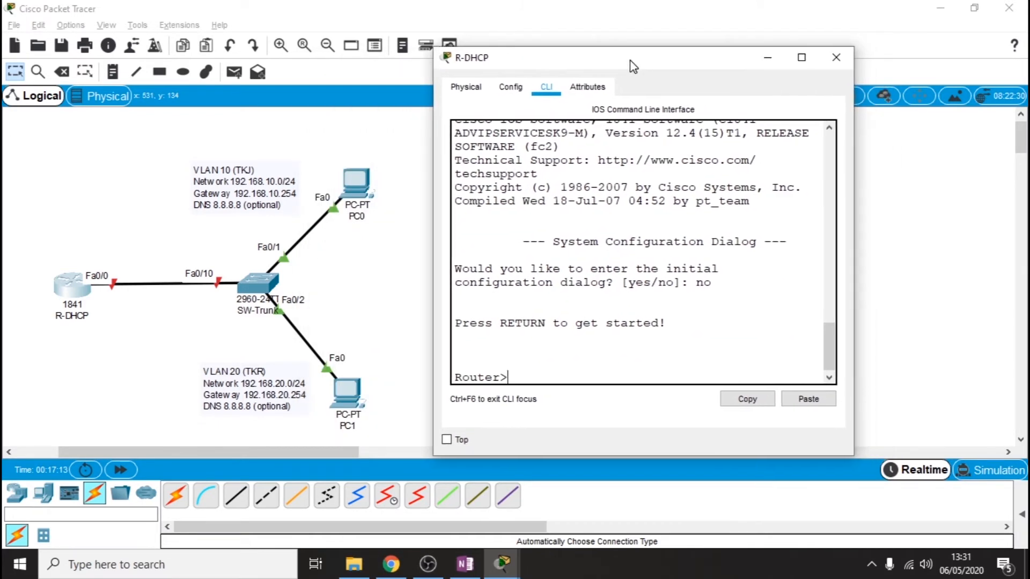
Enter privileged and global configuration mode and set the router's hostname to R-DHCP.
{"action": "type", "text": "en"}
{"action": "key", "text": "Return"}
{"action": "type", "text": "conf t"}
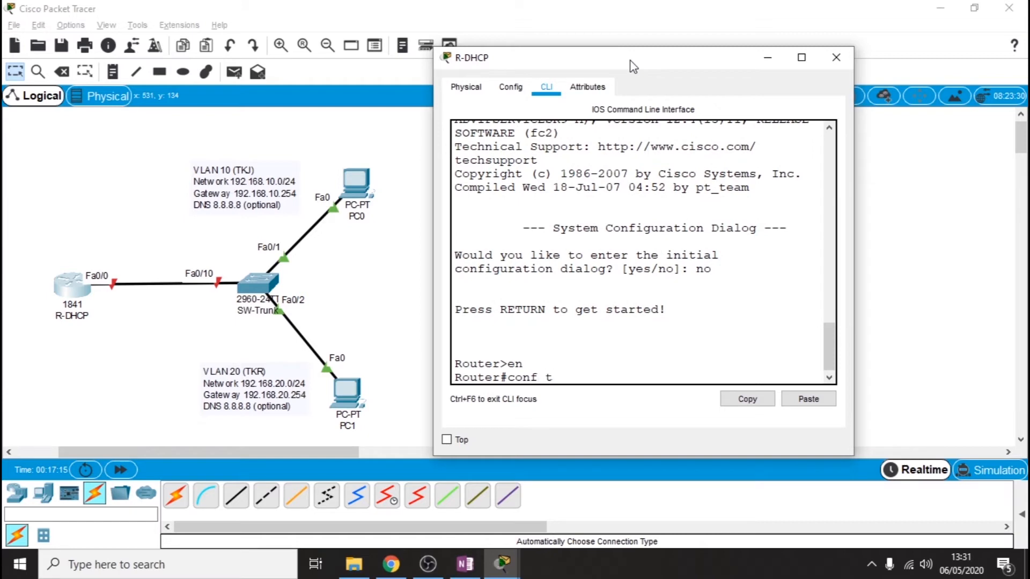
{"action": "key", "text": "Return"}
{"action": "type", "text": "h"}
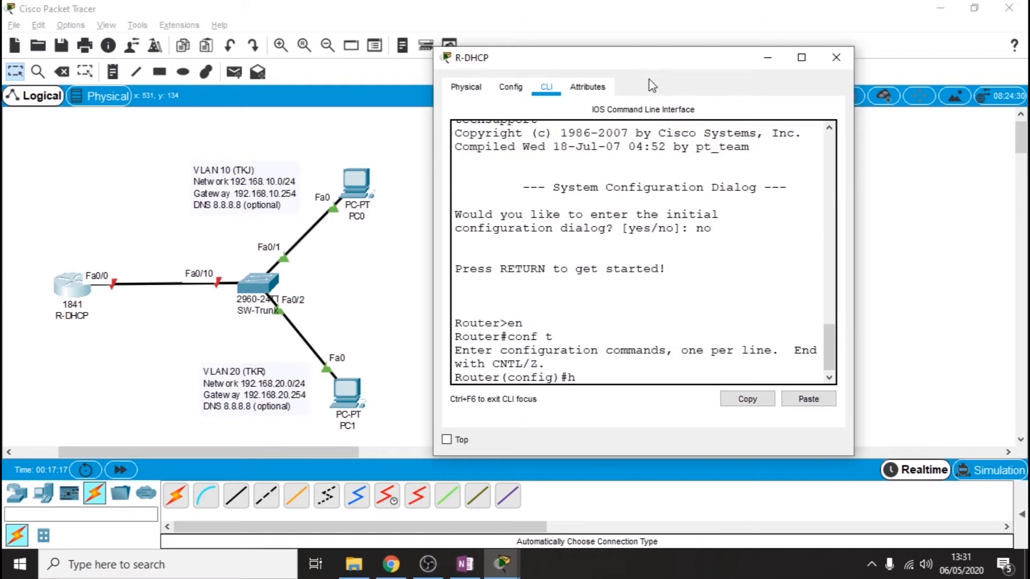
{"action": "type", "text": "ost R-DHCP"}
{"action": "key", "text": "Return"}
{"action": "key", "text": "Return"}
Enable the router's f0/0 interface with no shutdown.
{"action": "type", "text": "i"}
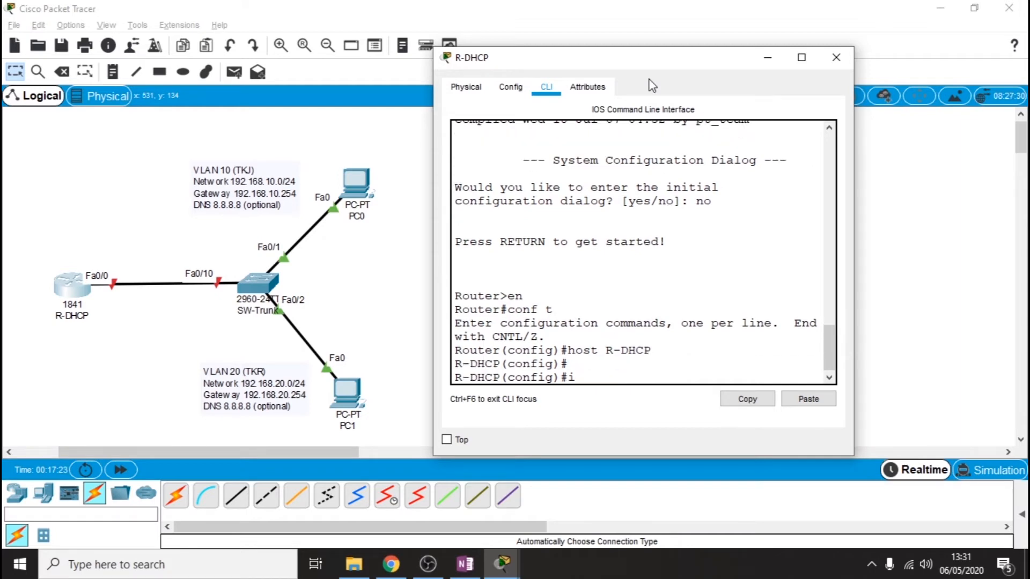
{"action": "type", "text": "nt f0/0"}
{"action": "key", "text": "Return"}
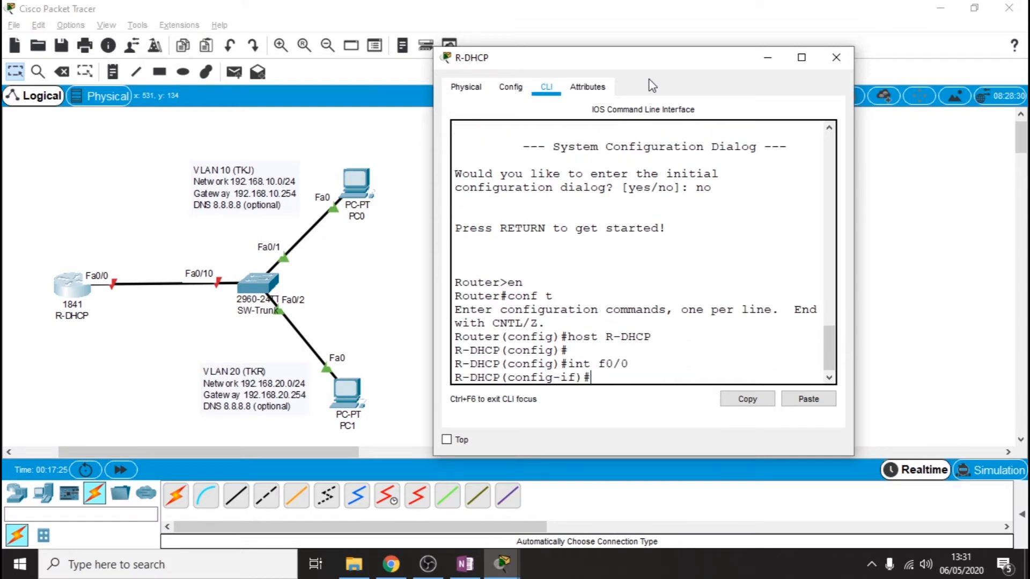
{"action": "type", "text": "no sh"}
{"action": "key", "text": "Return"}
{"action": "key", "text": "Return"}
{"action": "key", "text": "Return"}
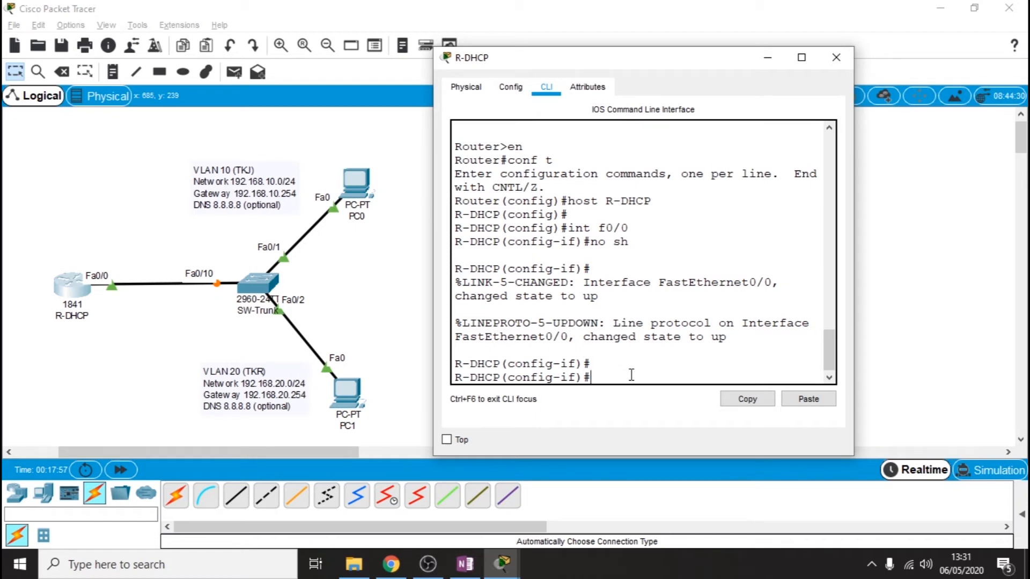
Create subinterface f0/0.10 and set its encapsulation to dot1Q 10.
{"action": "type", "text": "int f0/0.10"}
{"action": "key", "text": "Return"}
{"action": "key", "text": "Return"}
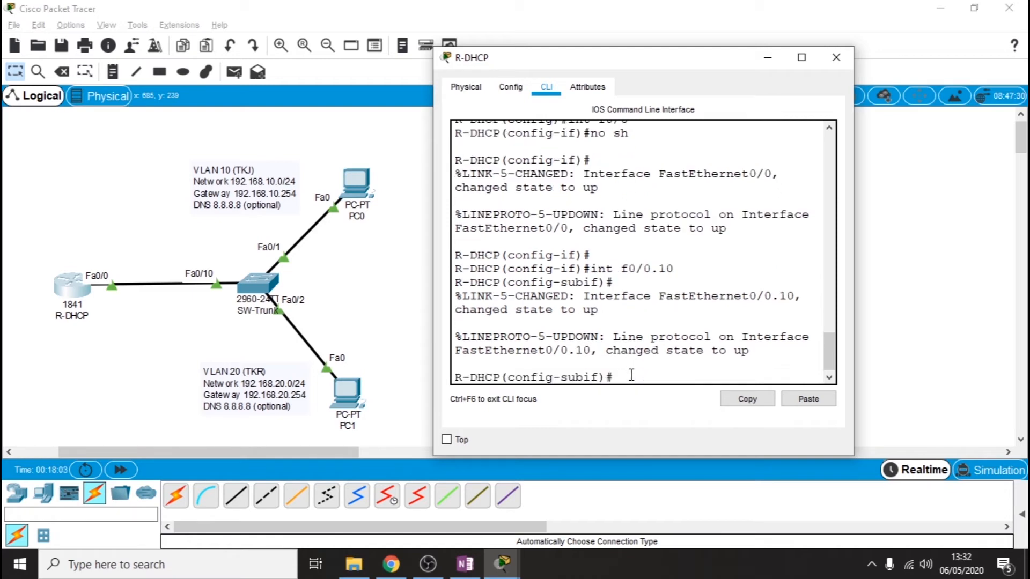
{"action": "type", "text": "enc"}
{"action": "key", "text": "BackSpace"}
{"action": "key", "text": "BackSpace"}
{"action": "type", "text": "nca"}
{"action": "key", "text": "Tab"}
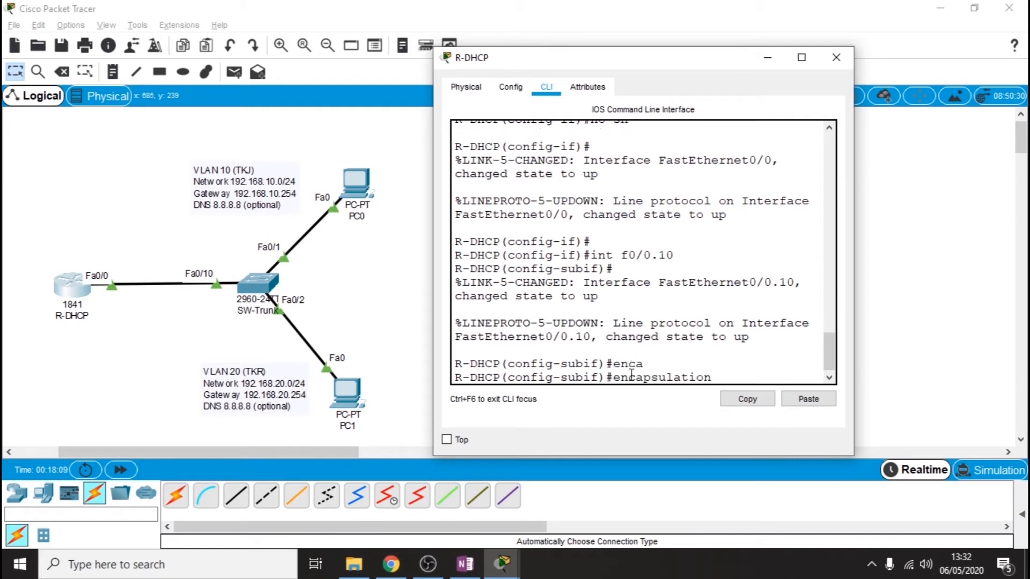
{"action": "type", "text": "dot"}
{"action": "key", "text": "Tab"}
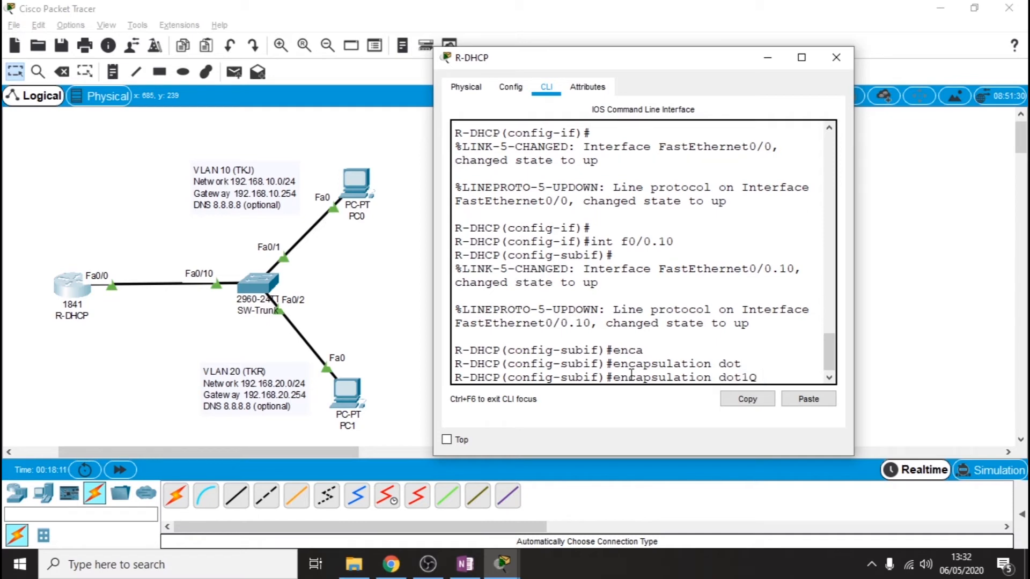
{"action": "type", "text": "10"}
{"action": "key", "text": "Return"}
Assign IP address 192.168.10.254 with mask 255.255.255.0 to subinterface f0/0.10.
{"action": "type", "text": "ip add"}
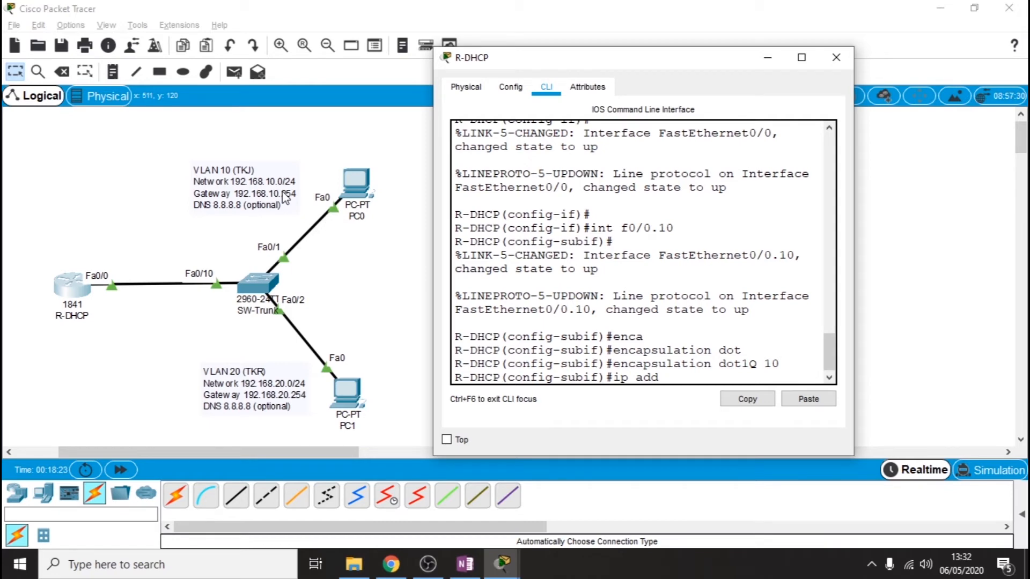
{"action": "type", "text": "192.168..254"}
{"action": "key", "text": "Return"}
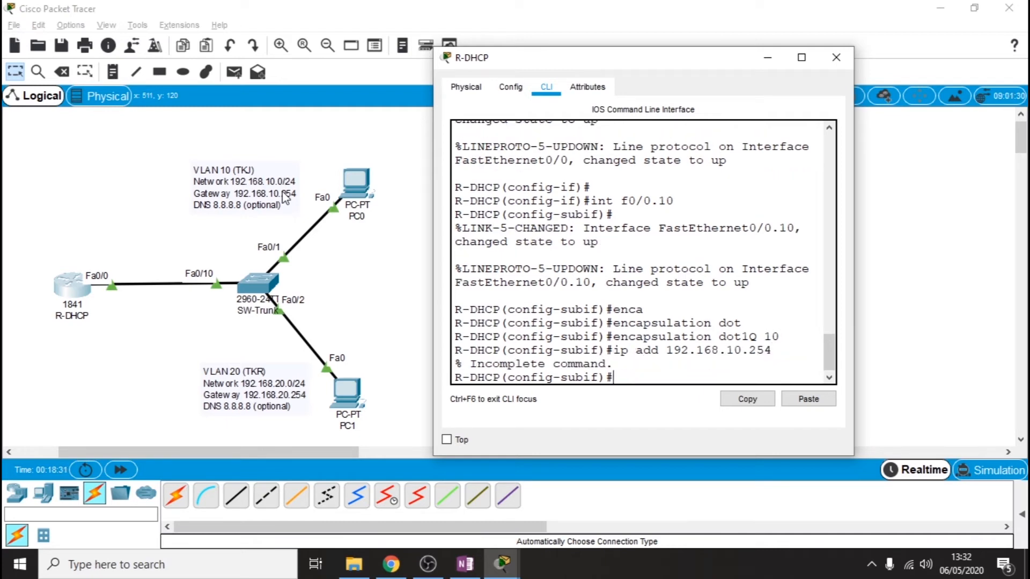
{"action": "key", "text": "Up"}
{"action": "type", "text": "255.25"}
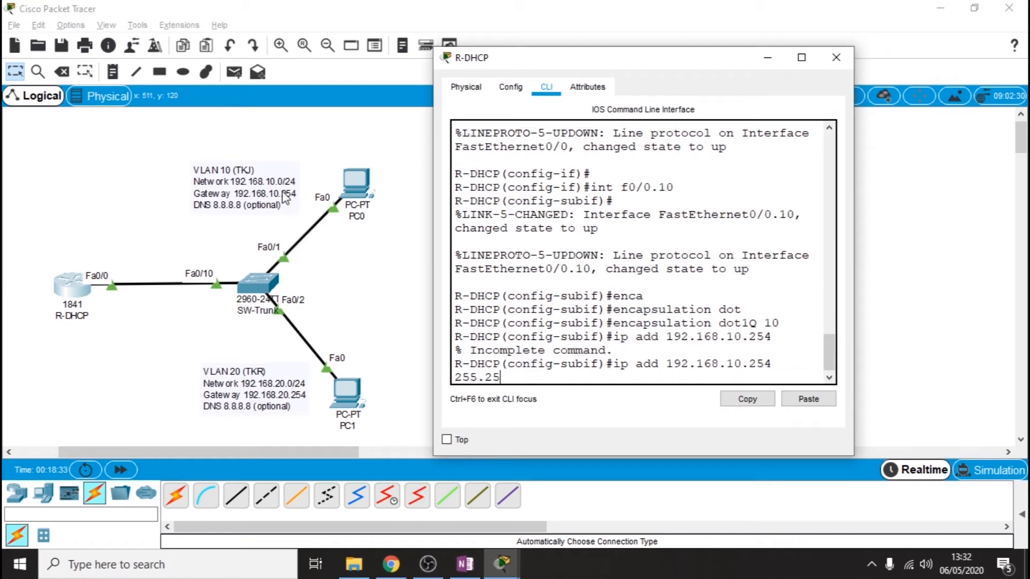
{"action": "type", "text": "5.255.0"}
{"action": "key", "text": "Return"}
{"action": "key", "text": "Return"}
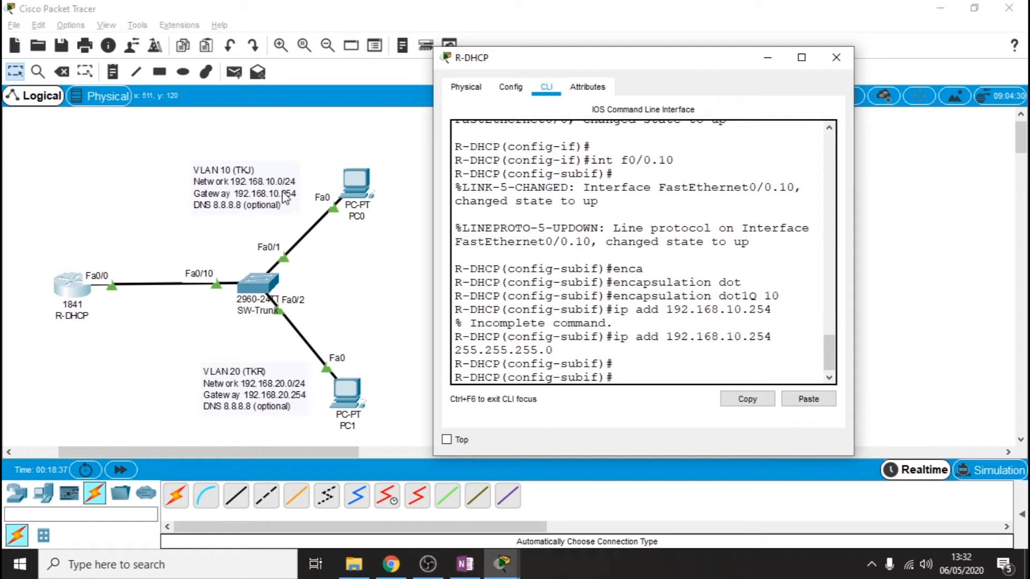
Create subinterface f0/0.20 with dot1Q 20 encapsulation and IP address 192.168.20.254 255.255.255.0.
{"action": "type", "text": "int f0/0.20"}
{"action": "key", "text": "Return"}
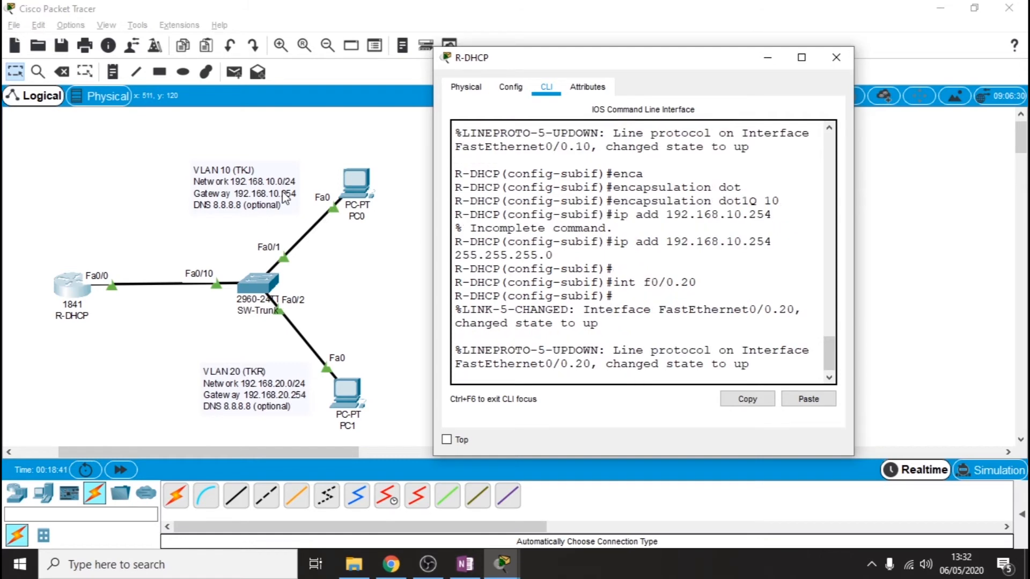
{"action": "key", "text": "Return"}
{"action": "type", "text": "en do 20"}
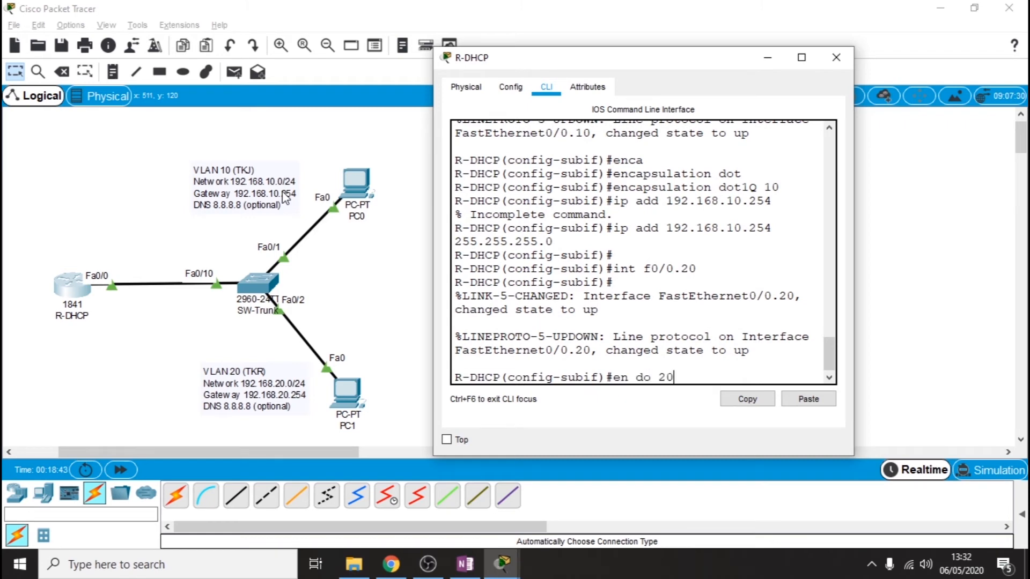
{"action": "key", "text": "Return"}
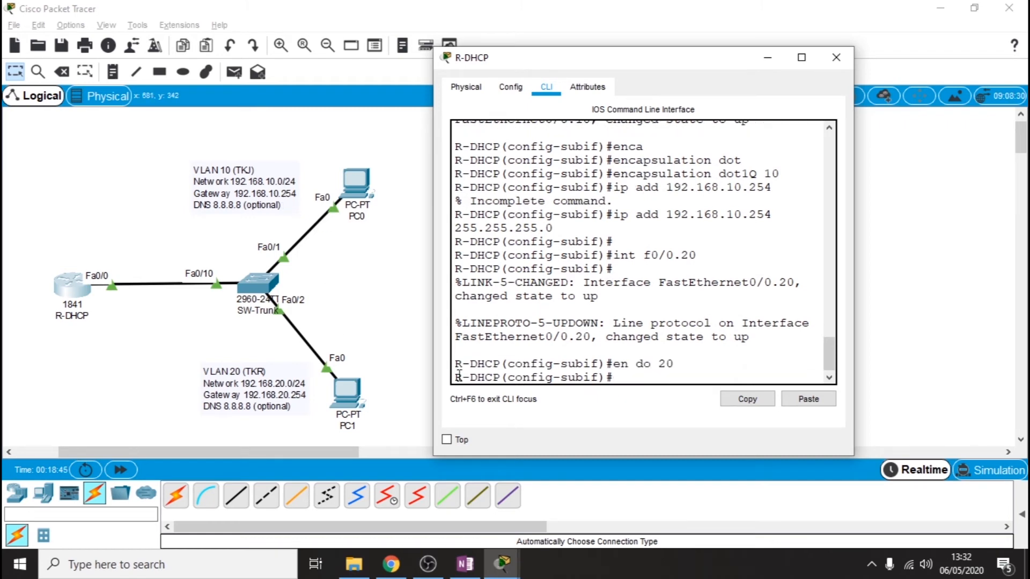
{"action": "left_click_drag", "start_coordinate": [607, 173], "coordinate": [782, 173]}
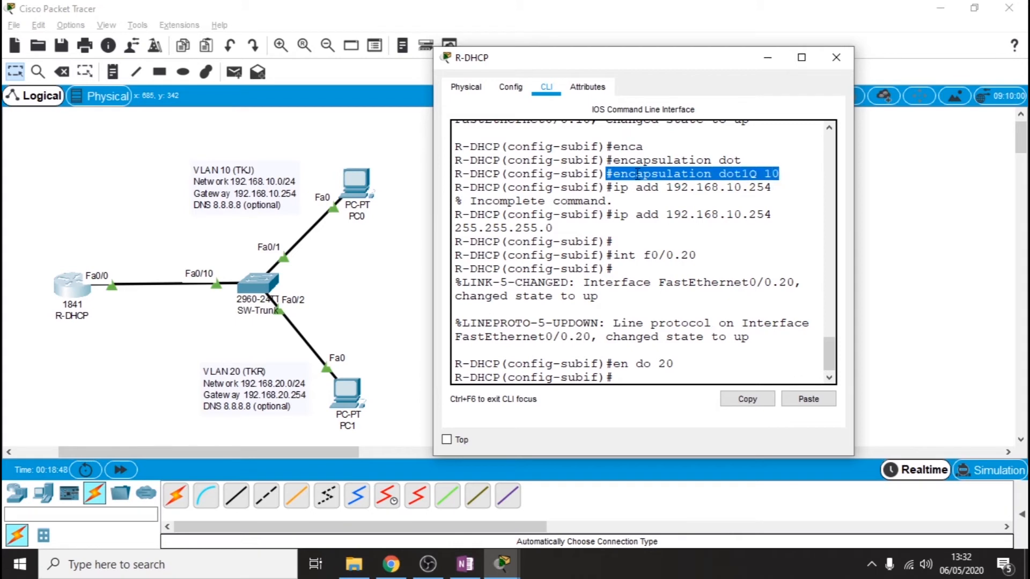
{"action": "left_click", "coordinate": [742, 180]}
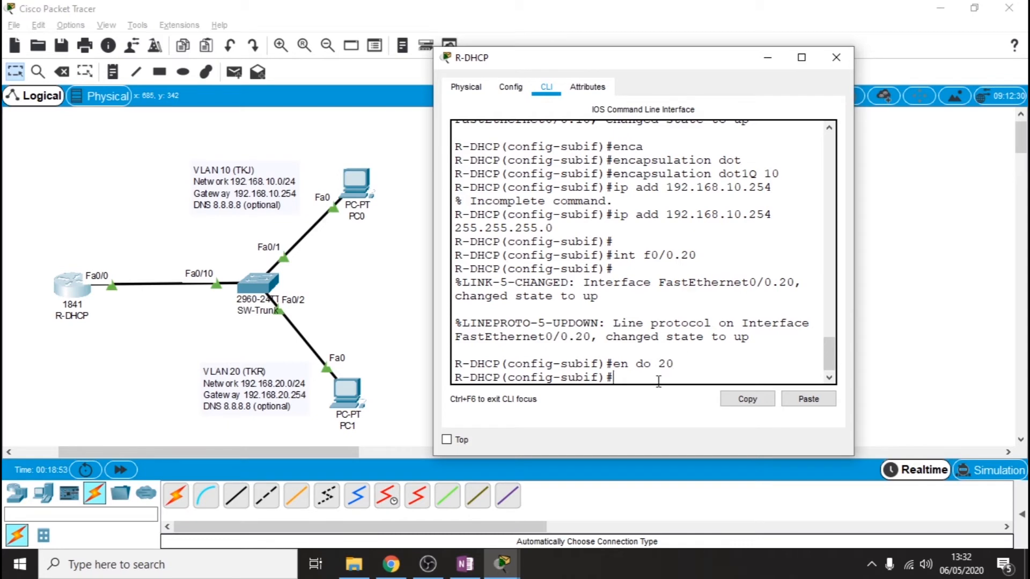
{"action": "type", "text": "ip add 192.168.20.254 255.255.255.0"}
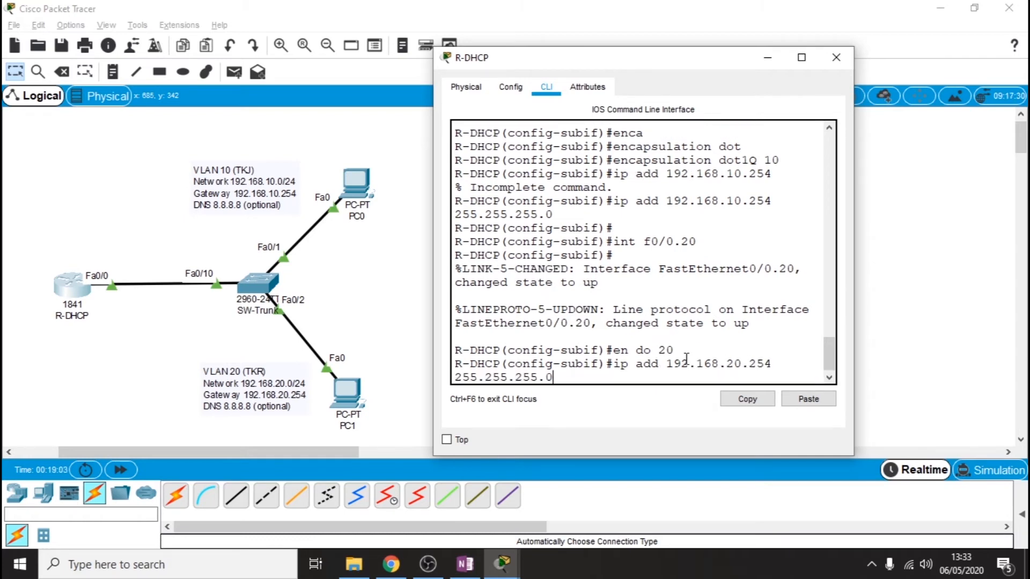
{"action": "key", "text": "Return"}
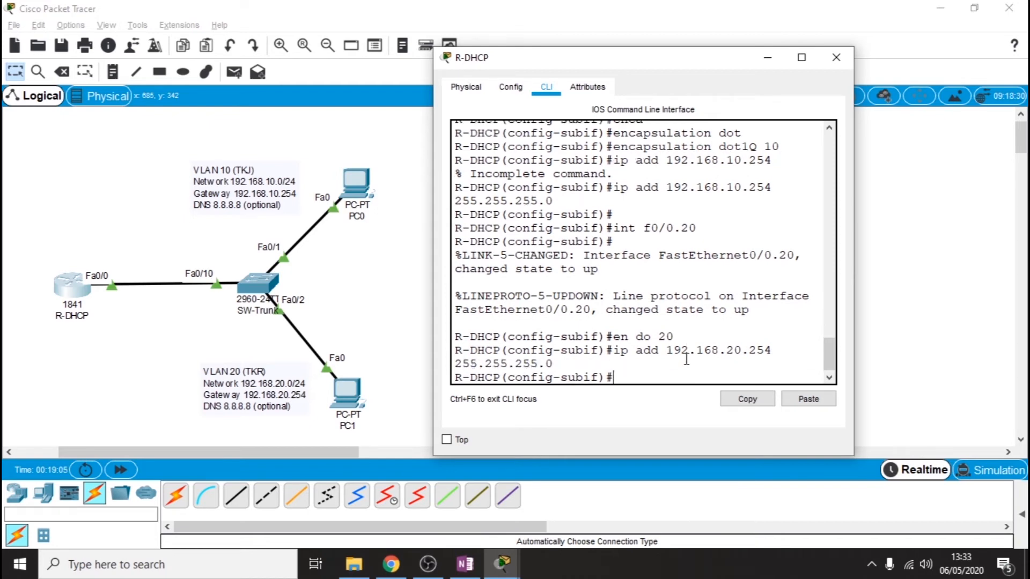
Display the router's running configuration and page forward to its interface section.
{"action": "type", "text": "do"}
{"action": "type", "text": " ru"}
{"action": "key", "text": "BackSpace"}
{"action": "key", "text": "BackSpace"}
{"action": "type", "text": "show"}
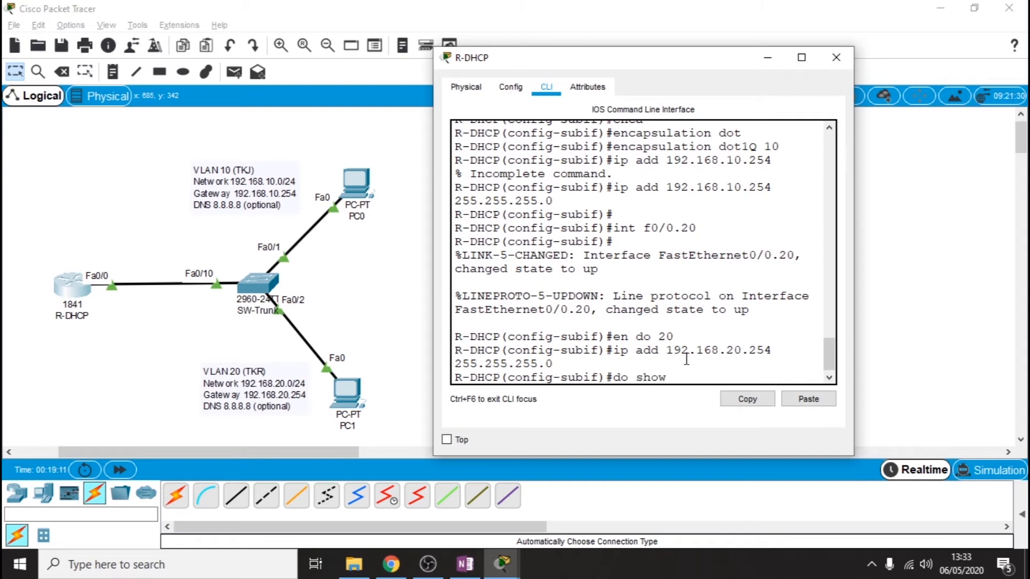
{"action": "type", "text": " run"}
{"action": "key", "text": "Return"}
{"action": "key", "text": "space"}
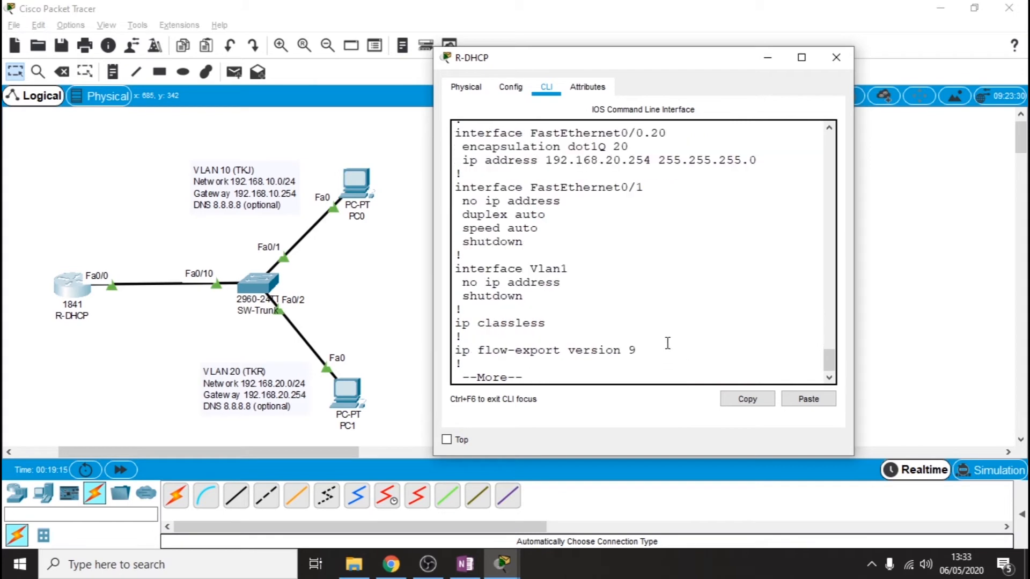
Enlarge the router console, examine the f0/0.10 and f0/0.20 entries in the running configuration, and end the listing.
{"action": "double_click", "coordinate": [735, 47]}
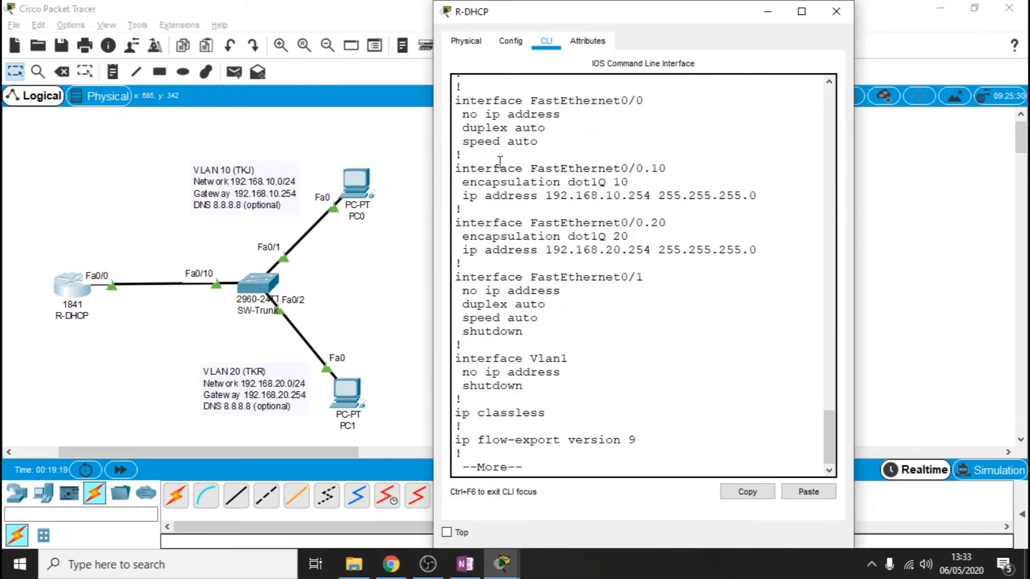
{"action": "left_click_drag", "start_coordinate": [504, 161], "coordinate": [694, 172]}
{"action": "left_click", "coordinate": [644, 170]}
{"action": "left_click", "coordinate": [652, 222]}
{"action": "left_click", "coordinate": [662, 184]}
{"action": "left_click", "coordinate": [120, 216]}
{"action": "left_click", "coordinate": [73, 290]}
{"action": "key", "text": "ctrl+c"}
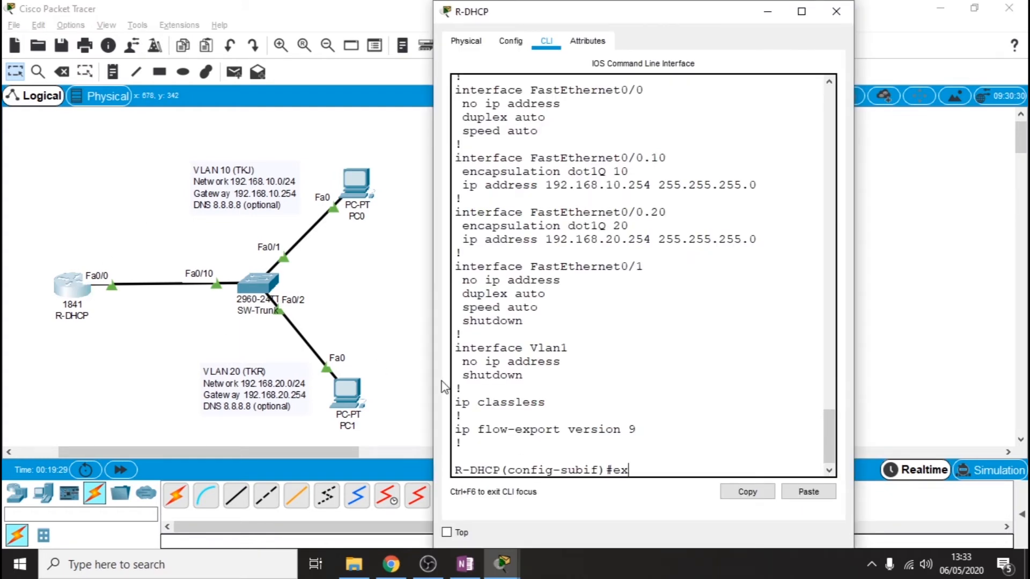
Return to global configuration mode and create a DHCP pool named vlan10.
{"action": "type", "text": "ex"}
{"action": "key", "text": "Return"}
{"action": "key", "text": "Return"}
{"action": "type", "text": "ip"}
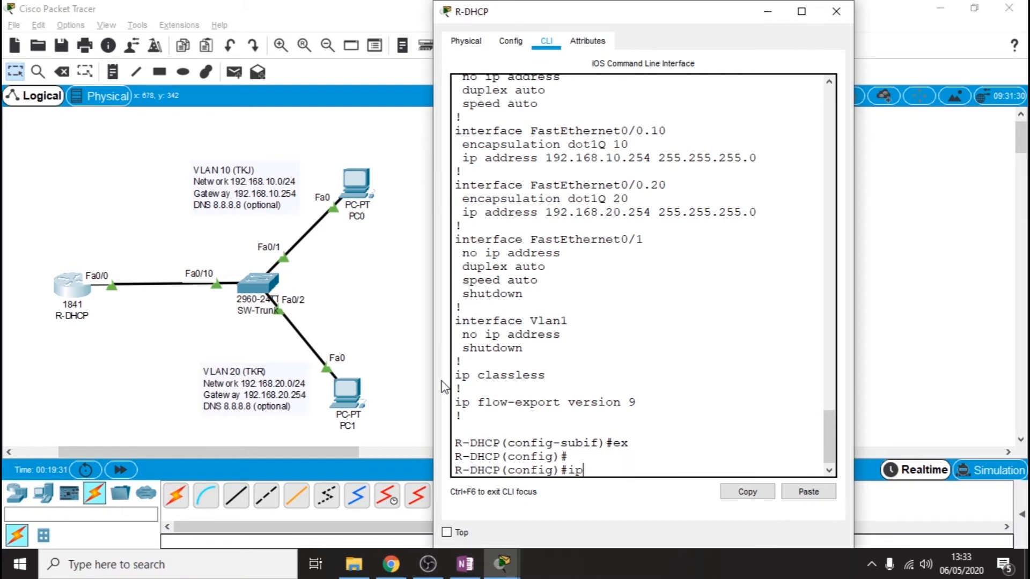
{"action": "type", "text": " dhcp pool vlan 10"}
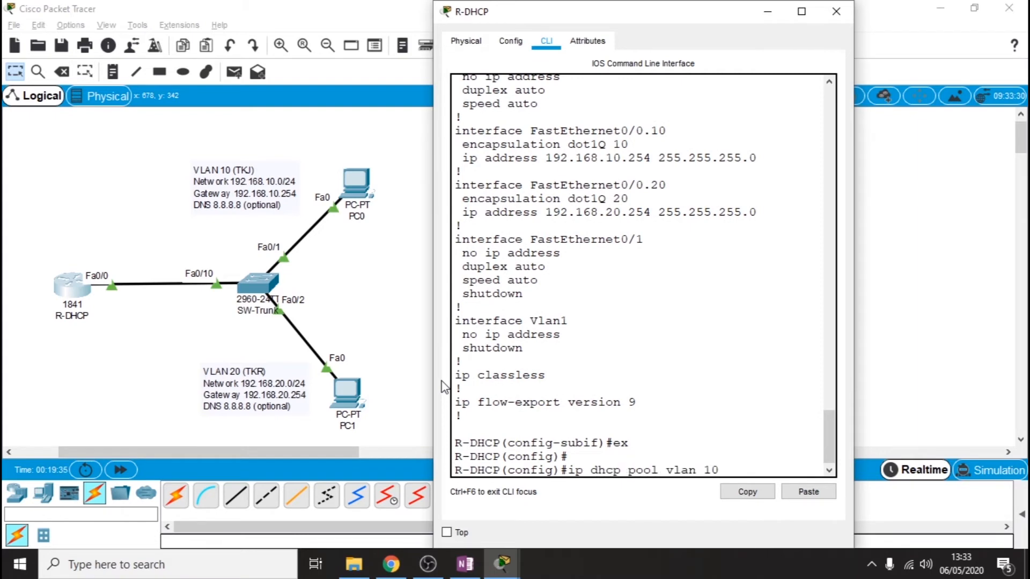
{"action": "key", "text": "BackSpace"}
{"action": "key", "text": "BackSpace"}
{"action": "type", "text": "0"}
{"action": "key", "text": "Return"}
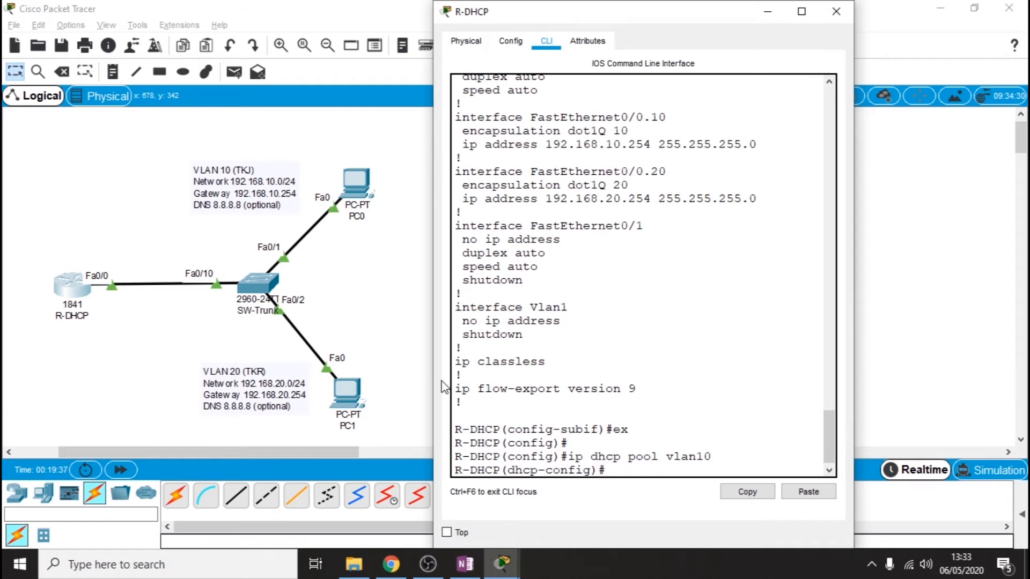
Assign the network 192.168.10.0 with mask 255.255.255.0 to the vlan10 DHCP pool.
{"action": "type", "text": "network 192.168.10"}
{"action": "key", "text": "BackSpace"}
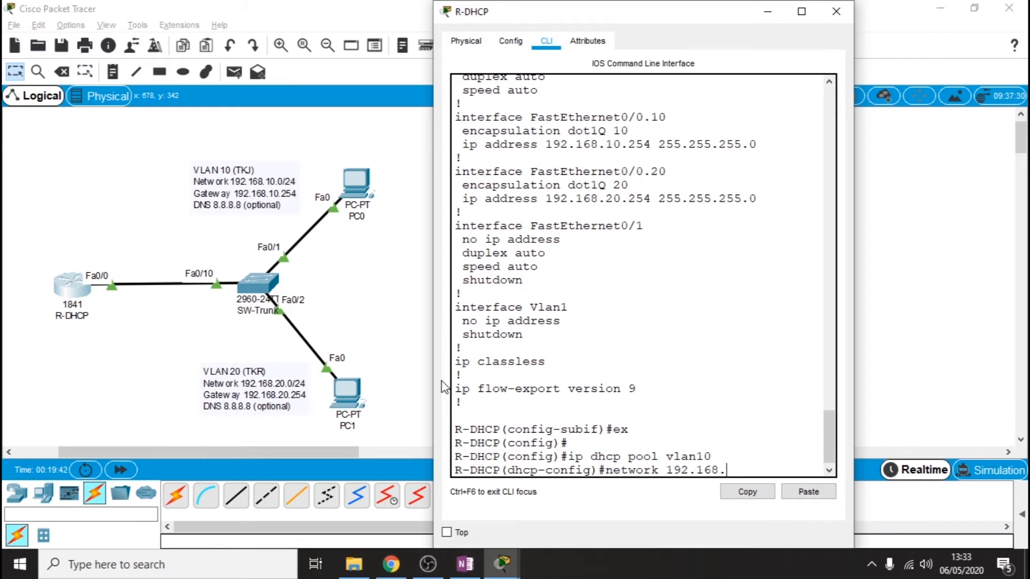
{"action": "type", "text": "10.0 255.255.255.0"}
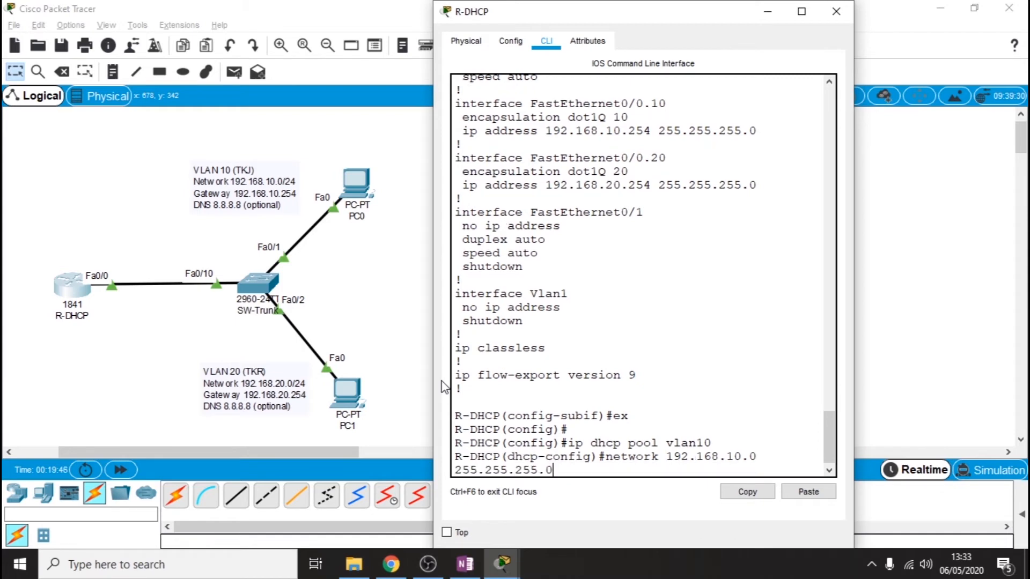
{"action": "key", "text": "Return"}
Set the default router of the vlan10 DHCP pool to 192.168.10.254.
{"action": "type", "text": "gate"}
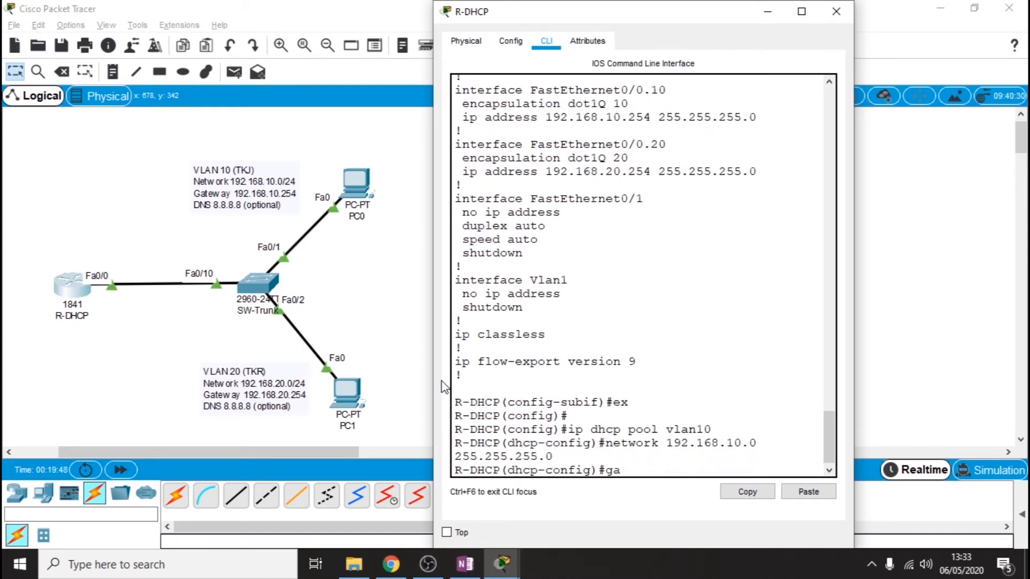
{"action": "key", "text": "BackSpace"}
{"action": "key", "text": "BackSpace"}
{"action": "key", "text": "BackSpace"}
{"action": "key", "text": "BackSpace"}
{"action": "type", "text": "def"}
{"action": "key", "text": "Tab"}
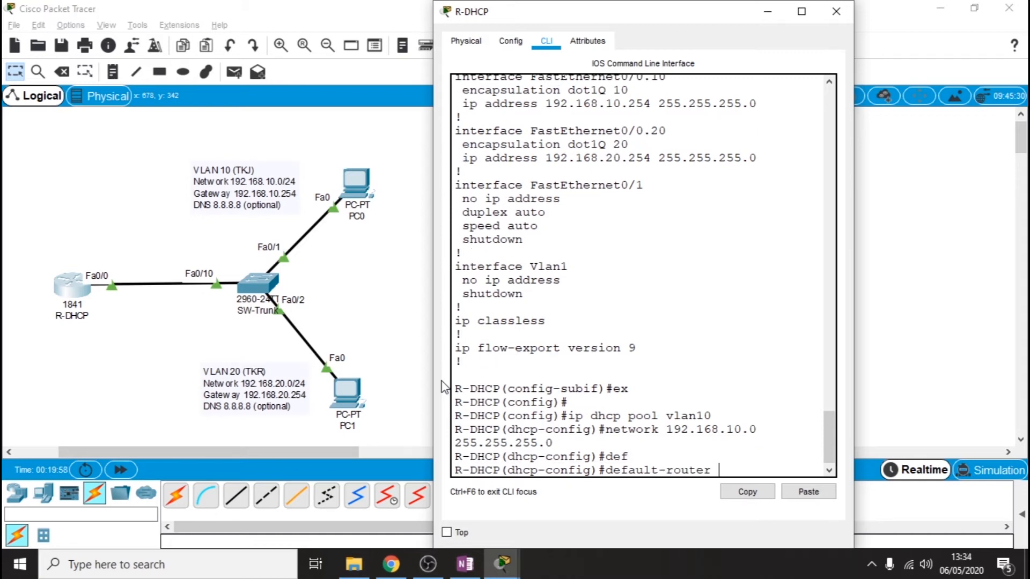
{"action": "type", "text": "192.168.10.254"}
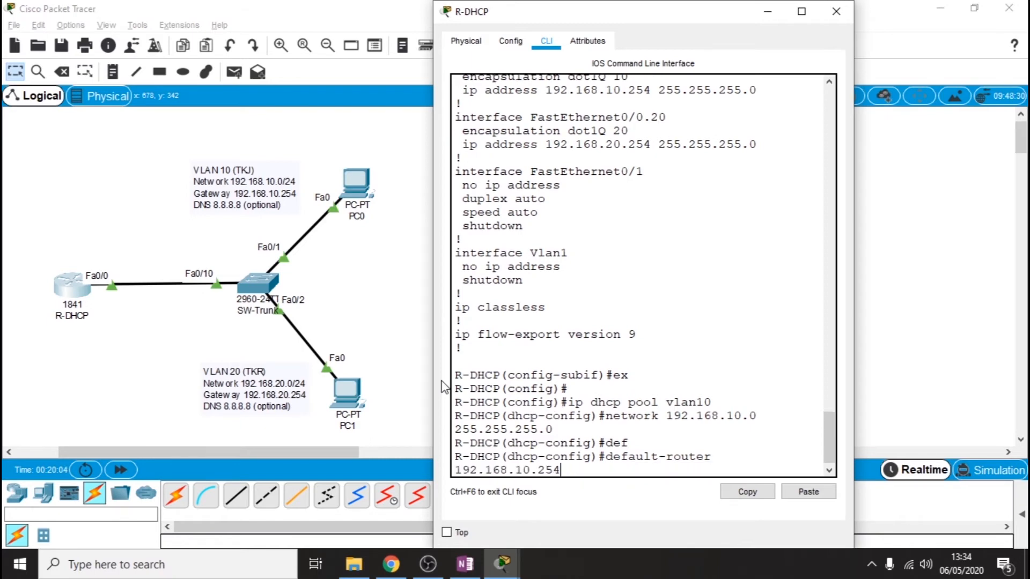
{"action": "key", "text": "Return"}
Set the vlan10 pool's DNS server to 8.8.8.8 and return to global configuration mode.
{"action": "type", "text": "dn"}
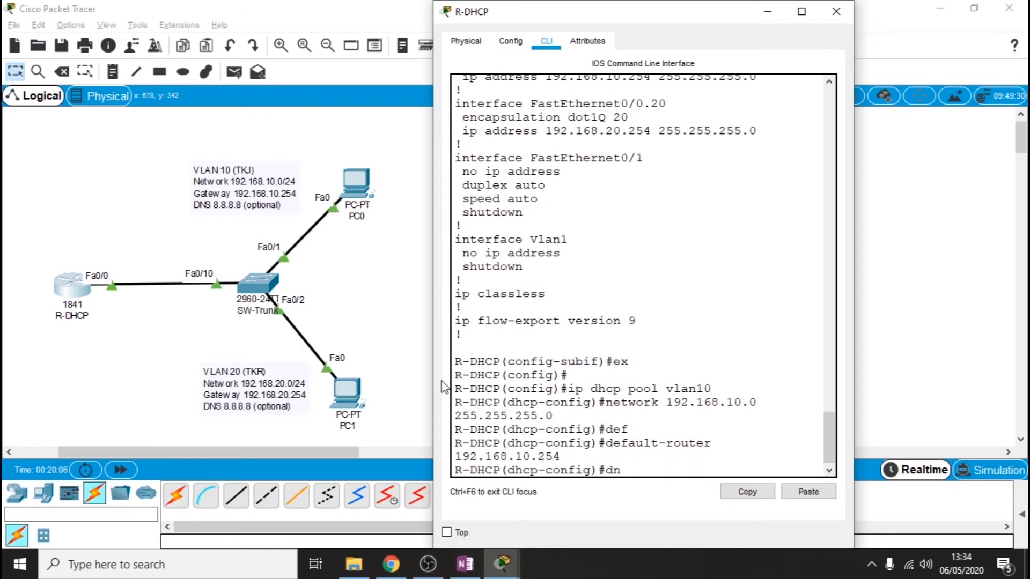
{"action": "type", "text": "s 8.8.8.8"}
{"action": "key", "text": "Return"}
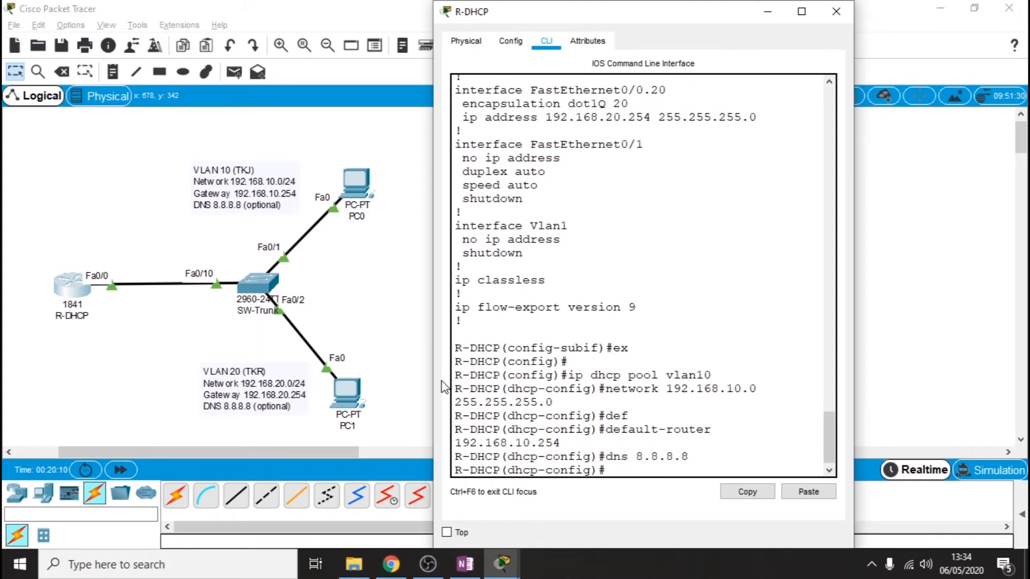
{"action": "left_click_drag", "start_coordinate": [455, 348], "coordinate": [690, 468]}
{"action": "left_click", "coordinate": [679, 471]}
{"action": "left_click_drag", "start_coordinate": [854, 351], "coordinate": [1007, 324]}
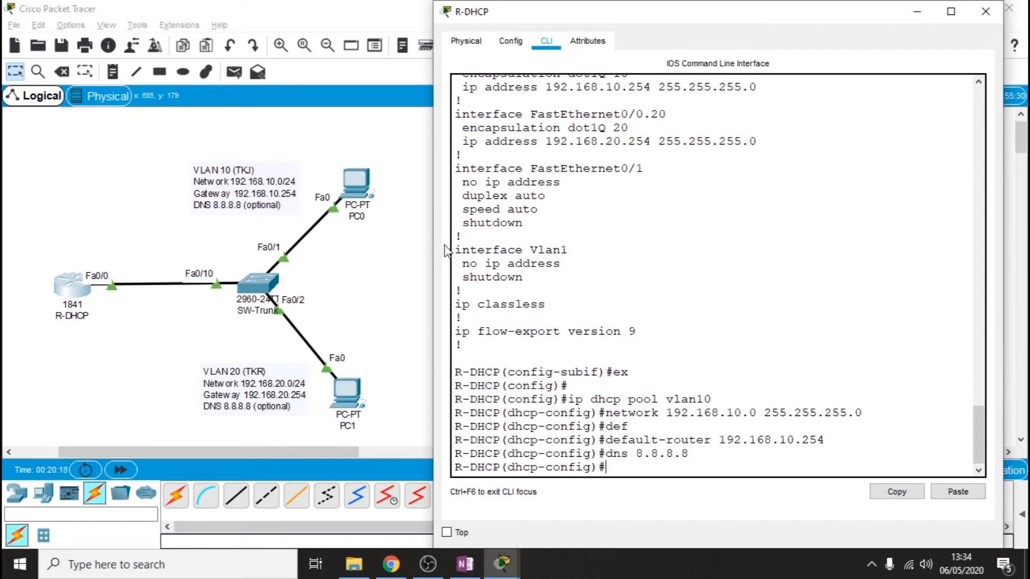
{"action": "key", "text": "Return"}
{"action": "type", "text": "ex"}
{"action": "key", "text": "Return"}
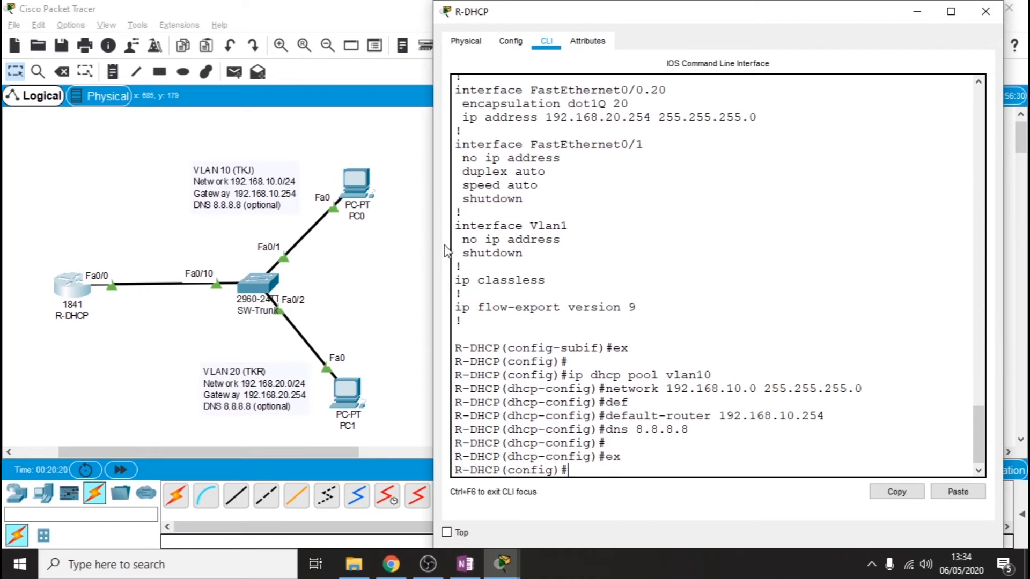
Create a second DHCP pool named vlan20 on the router.
{"action": "type", "text": "ip dhcp pool vlan 2"}
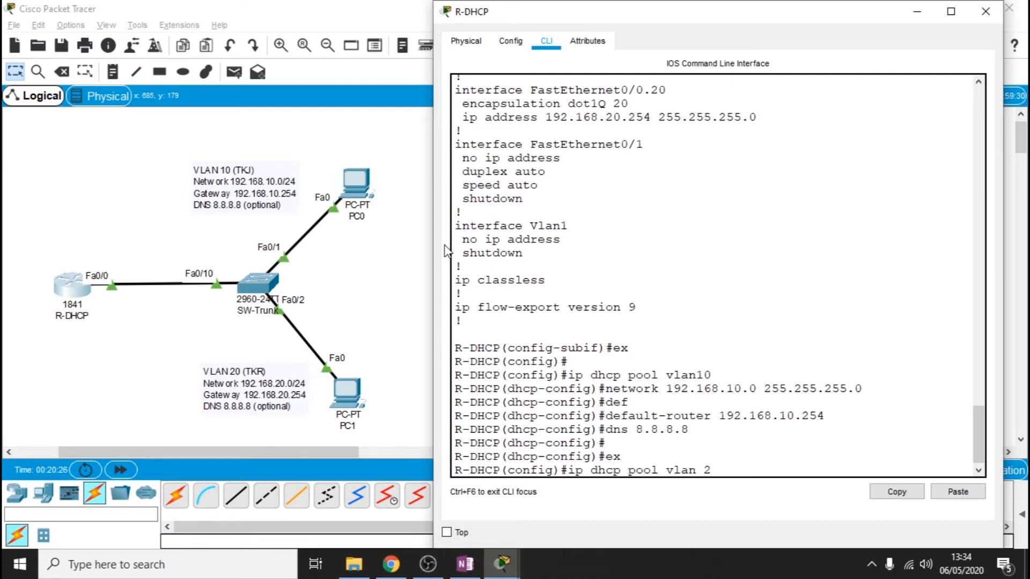
{"action": "key", "text": "BackSpace"}
{"action": "key", "text": "BackSpace"}
{"action": "type", "text": "20"}
{"action": "key", "text": "Return"}
{"action": "key", "text": "Return"}
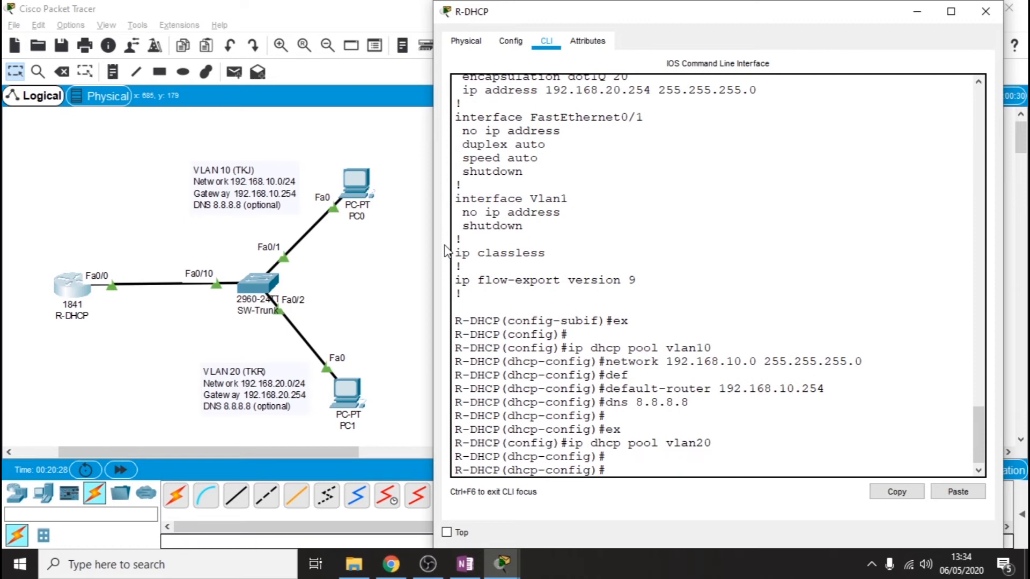
Assign the network 192.168.20.0 with mask 255.255.255.0 to the vlan20 DHCP pool.
{"action": "type", "text": "netw"}
{"action": "type", "text": " 192.179"}
{"action": "key", "text": "BackSpace"}
{"action": "type", "text": "69"}
{"action": "key", "text": "BackSpace"}
{"action": "type", "text": "8.20.0"}
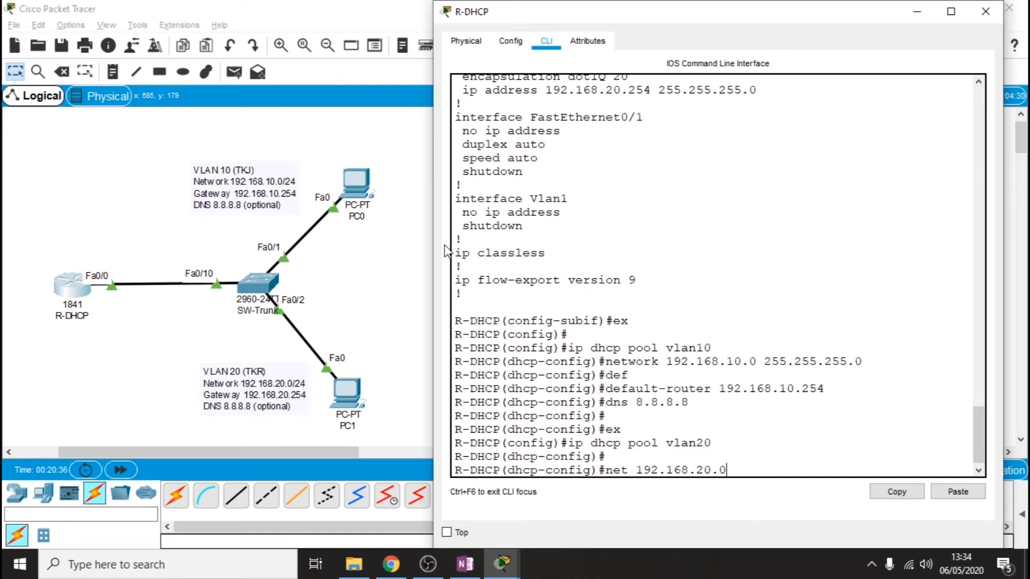
{"action": "type", "text": " 255.255.255.0"}
{"action": "key", "text": "Return"}
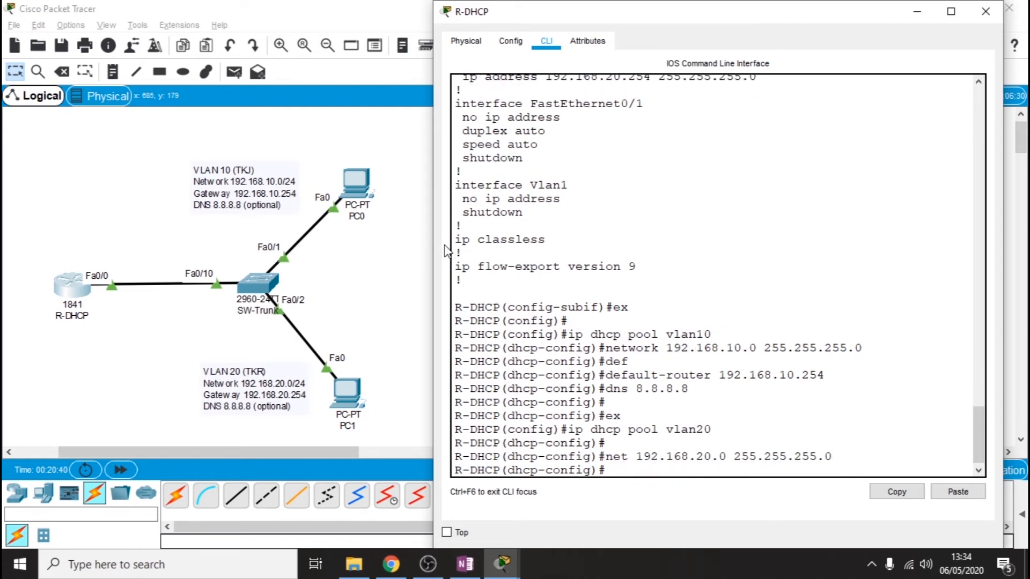
Set the vlan20 pool's default router to 192.168.20.254 and its DNS server to 8.8.8.8.
{"action": "type", "text": "def 192.168.20.254"}
{"action": "key", "text": "Return"}
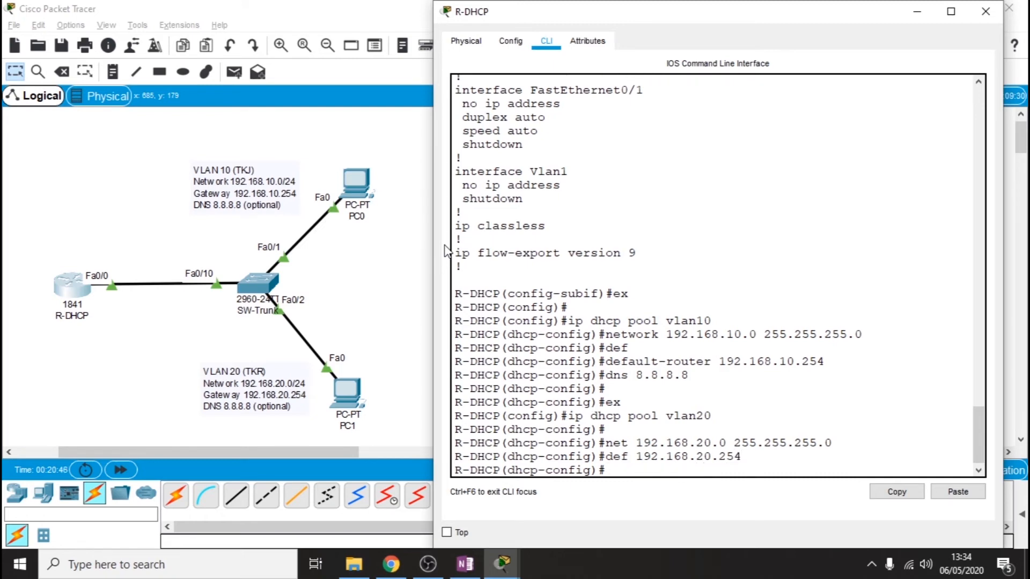
{"action": "type", "text": "dns 8.8.8.8"}
{"action": "key", "text": "Return"}
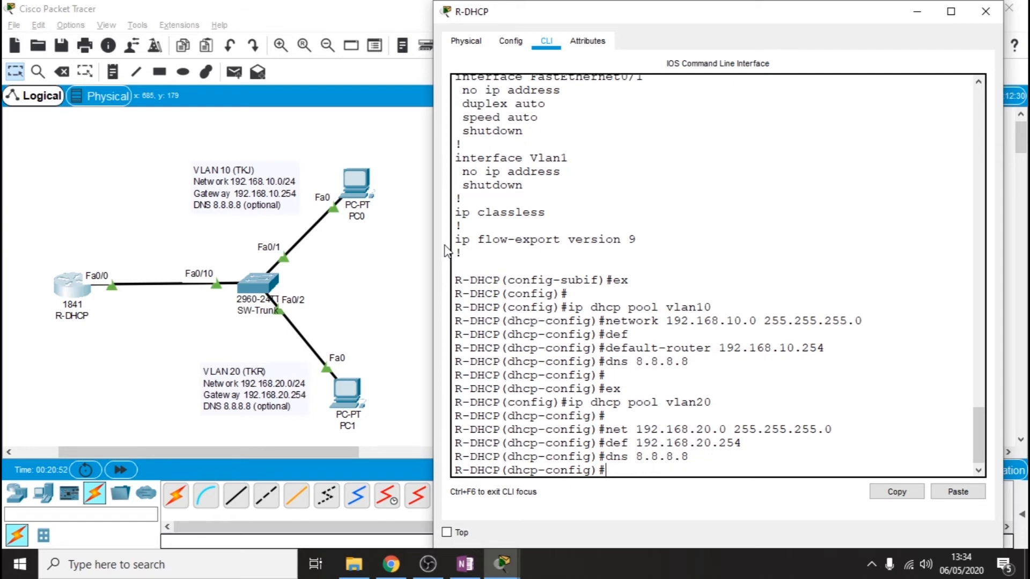
Display the router's running configuration and advance the listing until both DHCP pools are fully shown.
{"action": "key", "text": "BackSpace"}
{"action": "type", "text": "do sh run"}
{"action": "key", "text": "Return"}
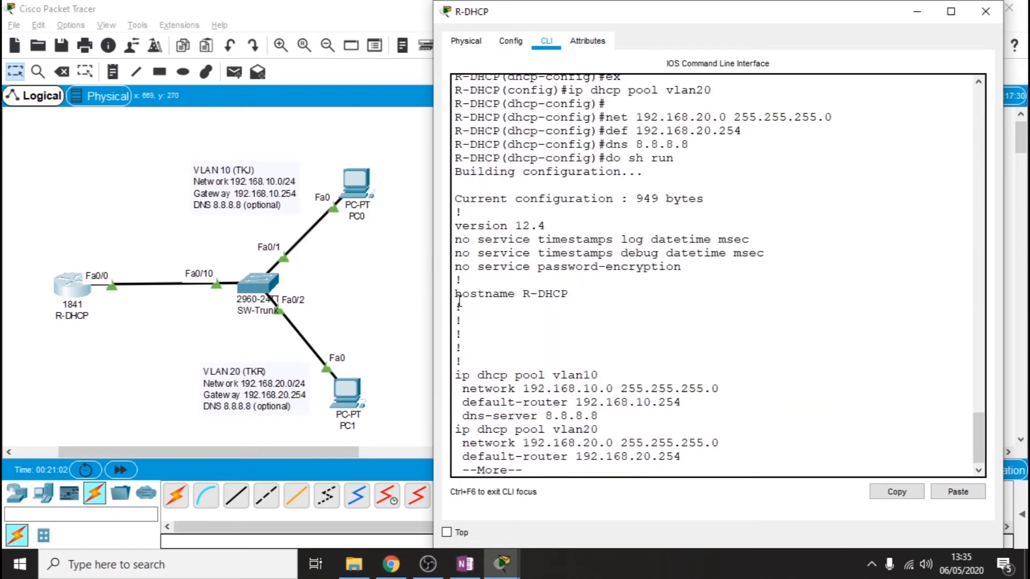
{"action": "key", "text": "Return"}
{"action": "key", "text": "Return"}
{"action": "key", "text": "Return"}
{"action": "key", "text": "Return"}
{"action": "key", "text": "Return"}
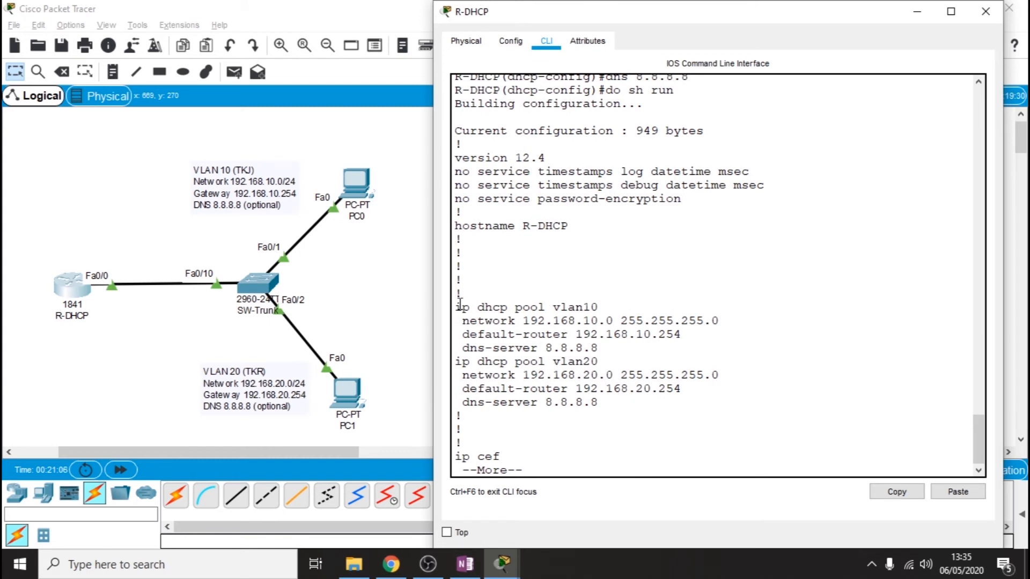
Examine the network, default router and DNS entries of the vlan10 and vlan20 pools in the running configuration.
{"action": "left_click_drag", "start_coordinate": [455, 307], "coordinate": [599, 310]}
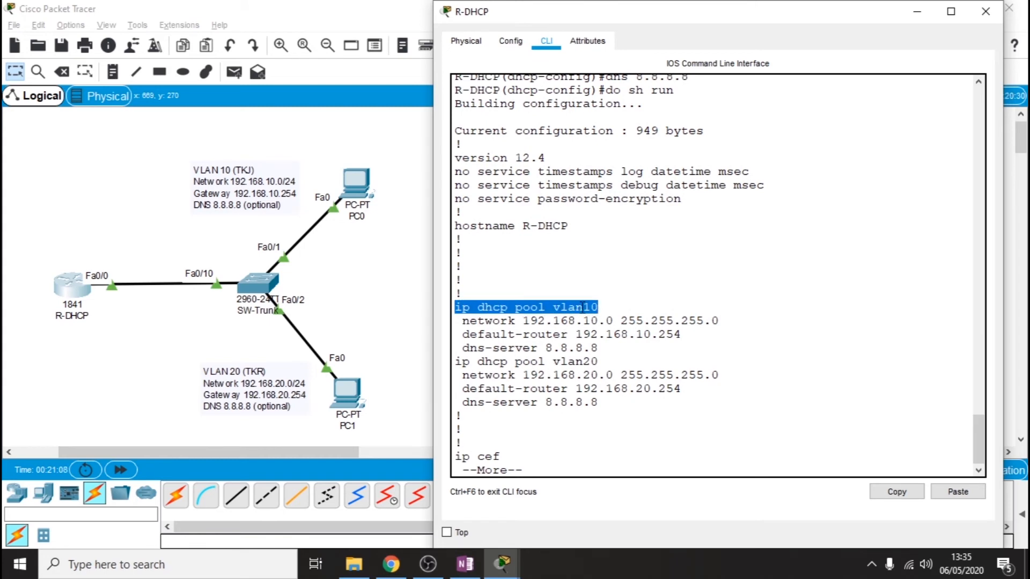
{"action": "left_click", "coordinate": [583, 307]}
{"action": "left_click_drag", "start_coordinate": [464, 320], "coordinate": [724, 352]}
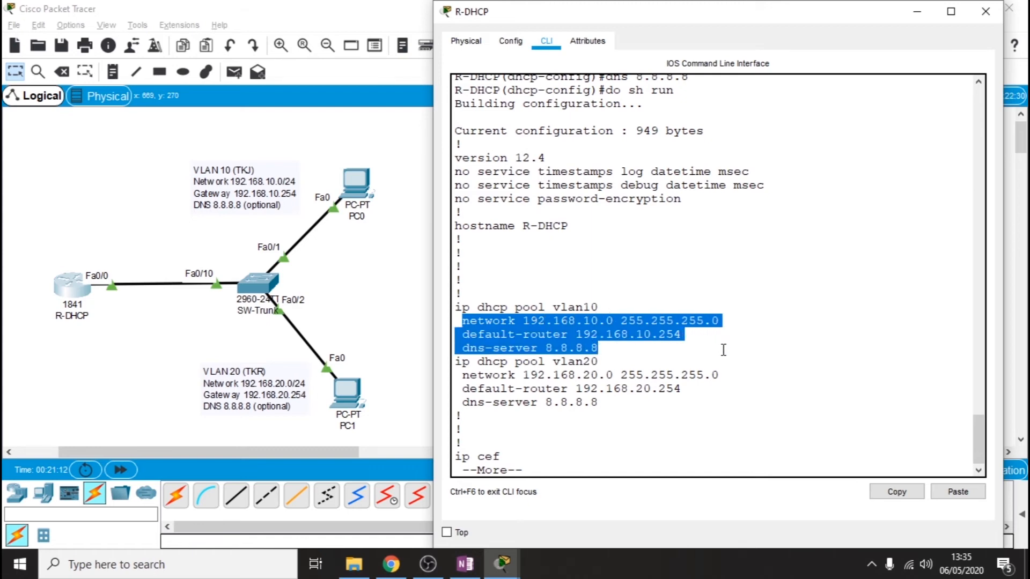
{"action": "left_click", "coordinate": [523, 348]}
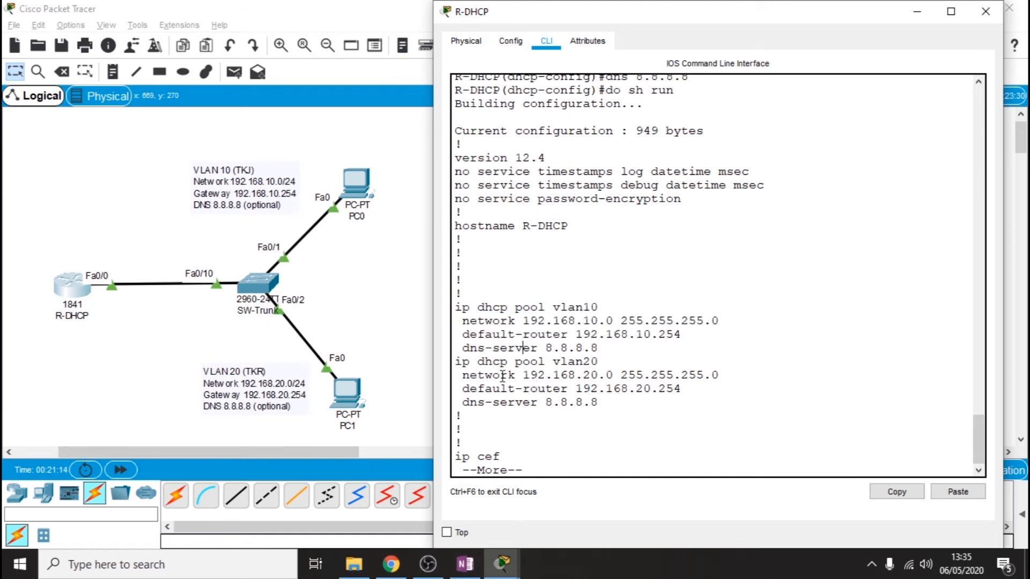
{"action": "left_click_drag", "start_coordinate": [480, 371], "coordinate": [566, 371]}
{"action": "left_click", "coordinate": [576, 365]}
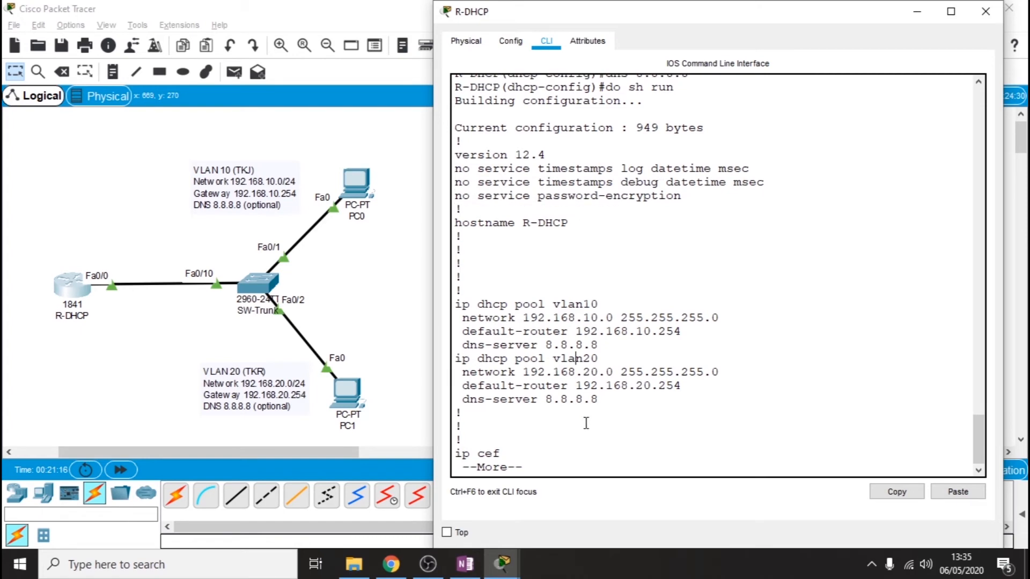
Examine the FastEthernet0/0.10 and 0/0.20 entries further down the running configuration and return to the topology.
{"action": "key", "text": "space"}
{"action": "scroll", "coordinate": [608, 222], "scroll_direction": "up", "scroll_amount": 1}
{"action": "scroll", "coordinate": [608, 222], "scroll_direction": "down", "scroll_amount": 5}
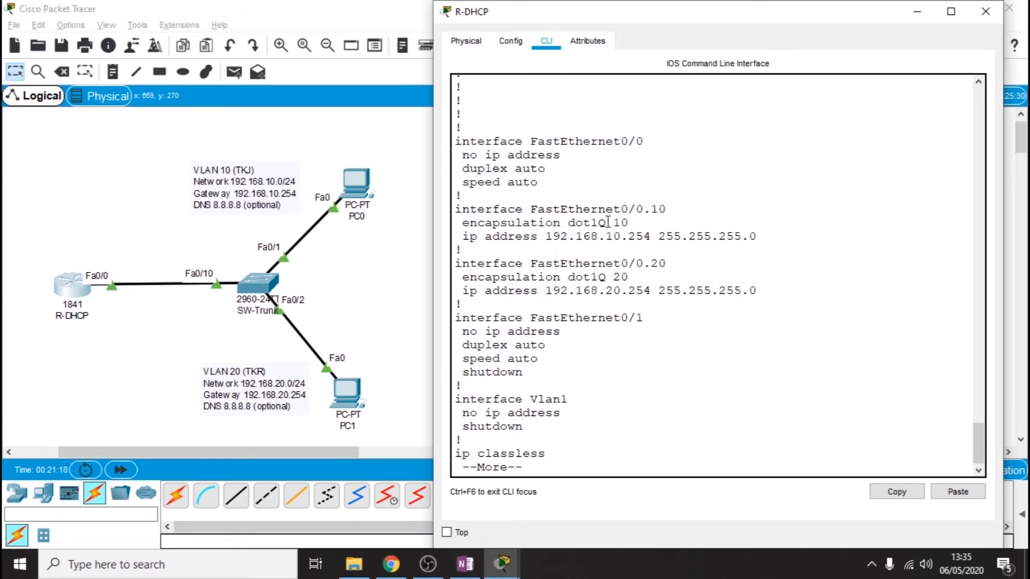
{"action": "left_click_drag", "start_coordinate": [464, 214], "coordinate": [769, 238]}
{"action": "left_click_drag", "start_coordinate": [466, 254], "coordinate": [716, 274]}
{"action": "left_click", "coordinate": [774, 281]}
{"action": "left_click", "coordinate": [103, 200]}
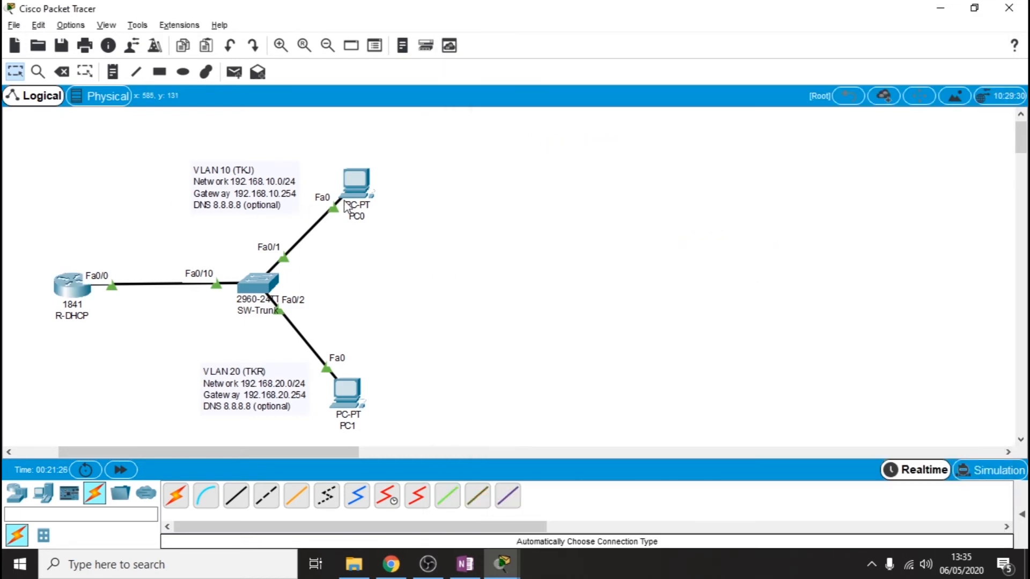
Open the command line of switch SW-Trunk and enter global configuration mode.
{"action": "left_click", "coordinate": [358, 182]}
{"action": "left_click", "coordinate": [709, 70]}
{"action": "left_click", "coordinate": [261, 287]}
{"action": "left_click", "coordinate": [418, 99]}
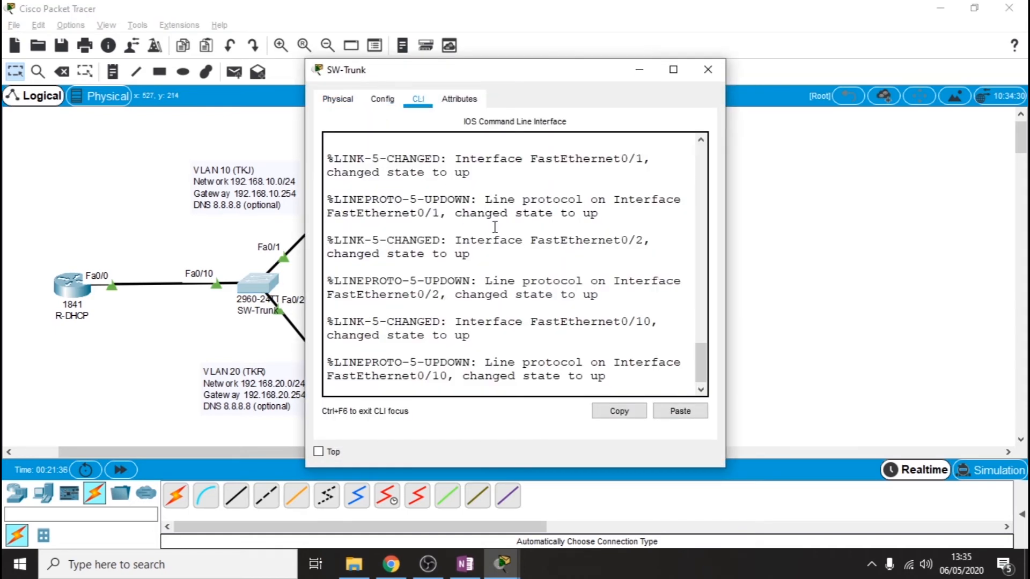
{"action": "key", "text": "Return"}
{"action": "key", "text": "Return"}
{"action": "type", "text": "en"}
{"action": "key", "text": "Return"}
{"action": "type", "text": "conf t"}
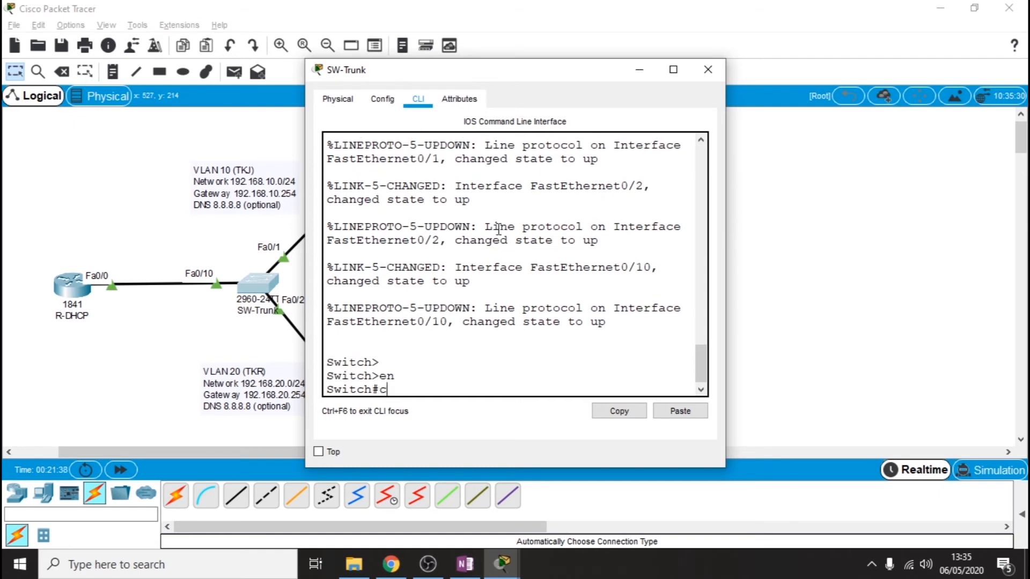
{"action": "key", "text": "Return"}
Set the switch's hostname to SW-Trunk.
{"action": "type", "text": "host"}
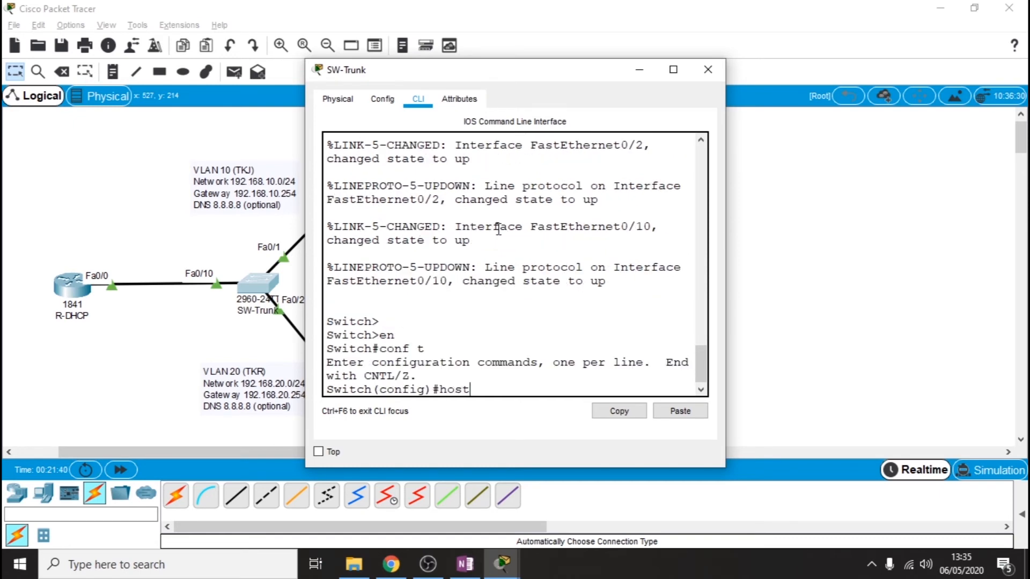
{"action": "type", "text": " SW-Trunk"}
{"action": "key", "text": "Return"}
{"action": "key", "text": "Return"}
{"action": "key", "text": "Return"}
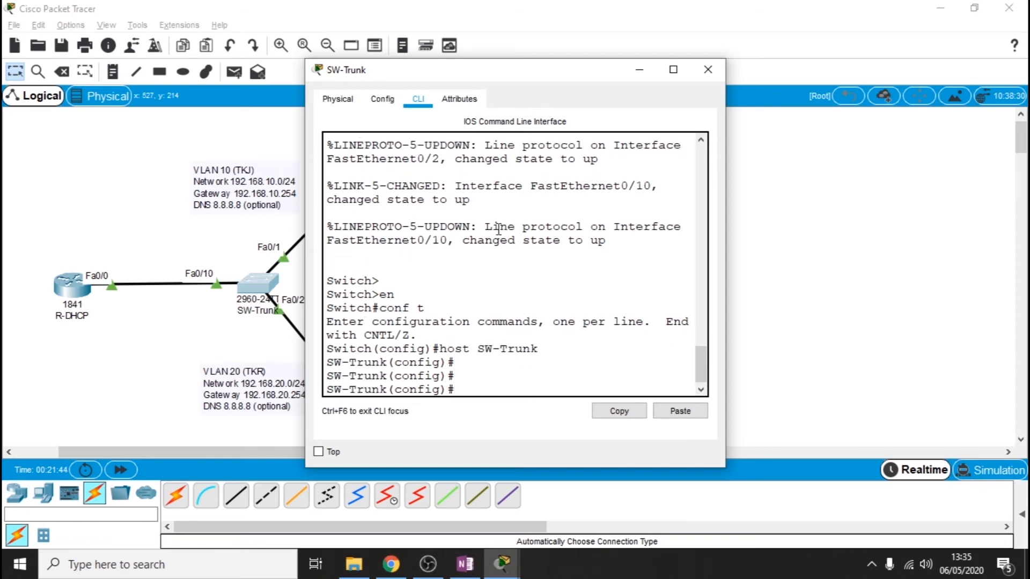
Create VLAN 10 and VLAN 20 on the switch.
{"action": "type", "text": "int"}
{"action": "key", "text": "BackSpace"}
{"action": "key", "text": "BackSpace"}
{"action": "type", "text": "an 10"}
{"action": "key", "text": "Return"}
{"action": "type", "text": "vlan 20"}
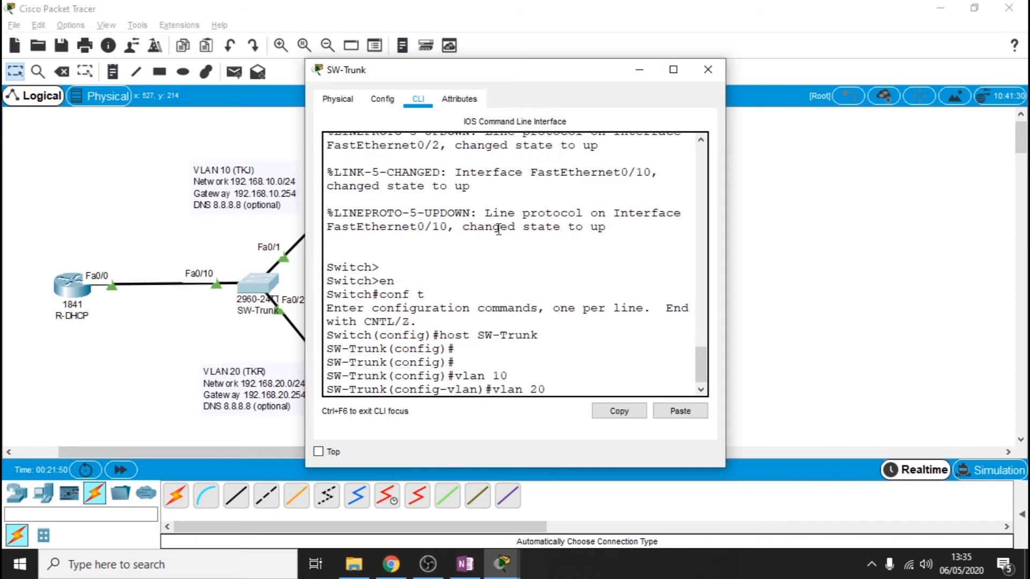
{"action": "key", "text": "Return"}
{"action": "key", "text": "Return"}
{"action": "key", "text": "Return"}
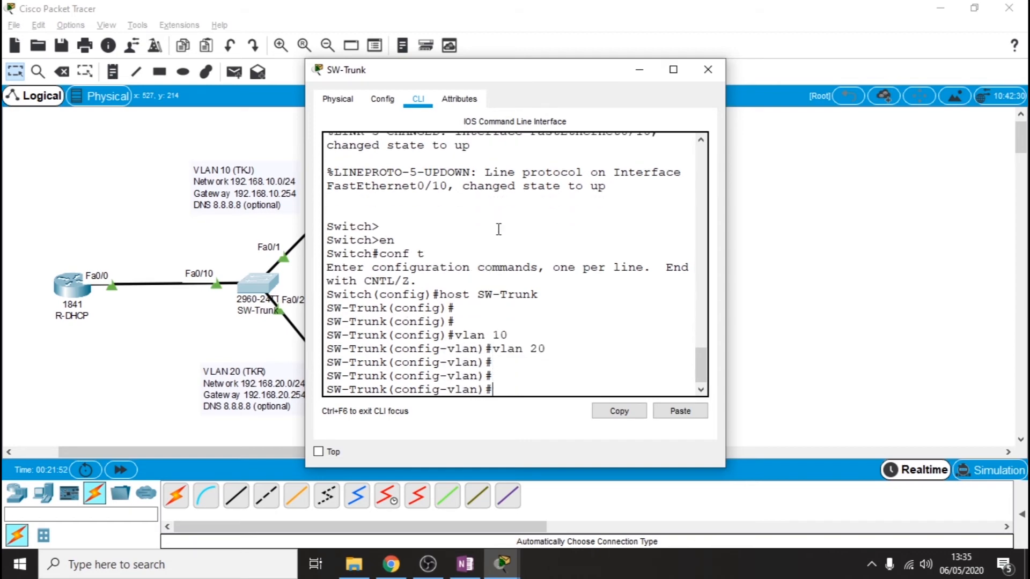
Assign switch interface f0/1 to access VLAN 10.
{"action": "type", "text": "int f0/1"}
{"action": "key", "text": "Return"}
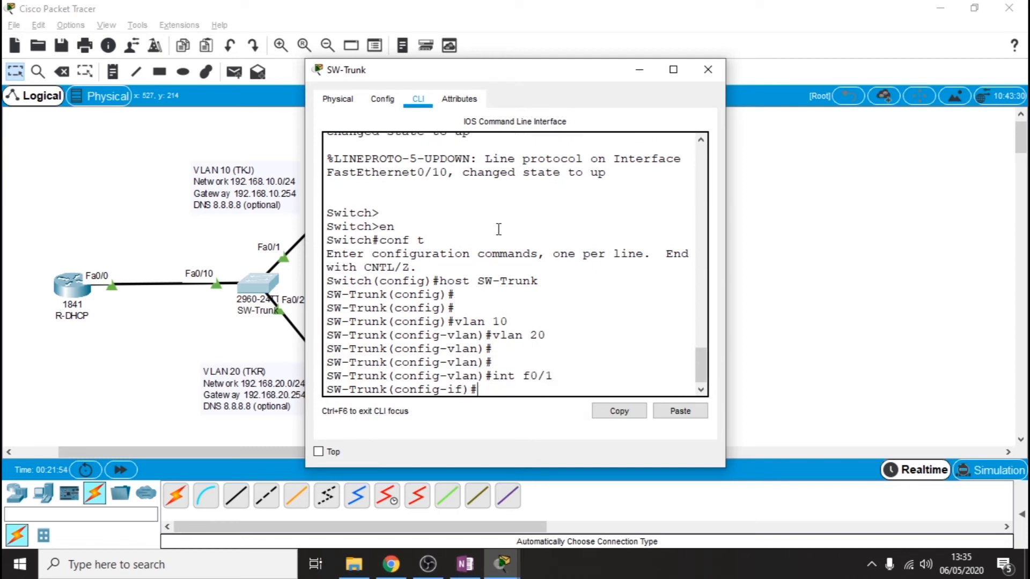
{"action": "type", "text": "sw acc vlan 10"}
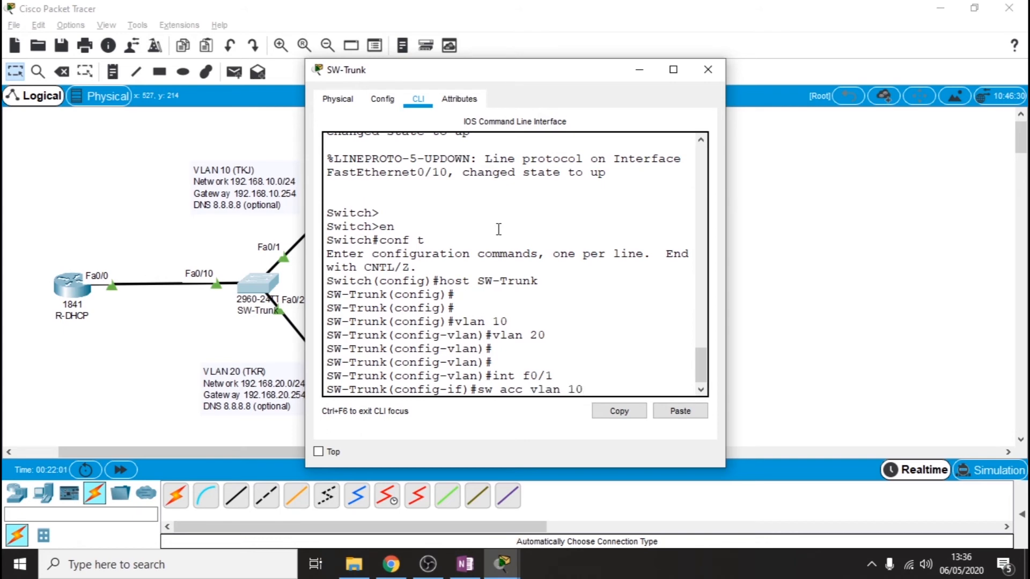
{"action": "key", "text": "Return"}
Assign switch interface f0/2 to access VLAN 20 and return to the topology.
{"action": "type", "text": "int f0"}
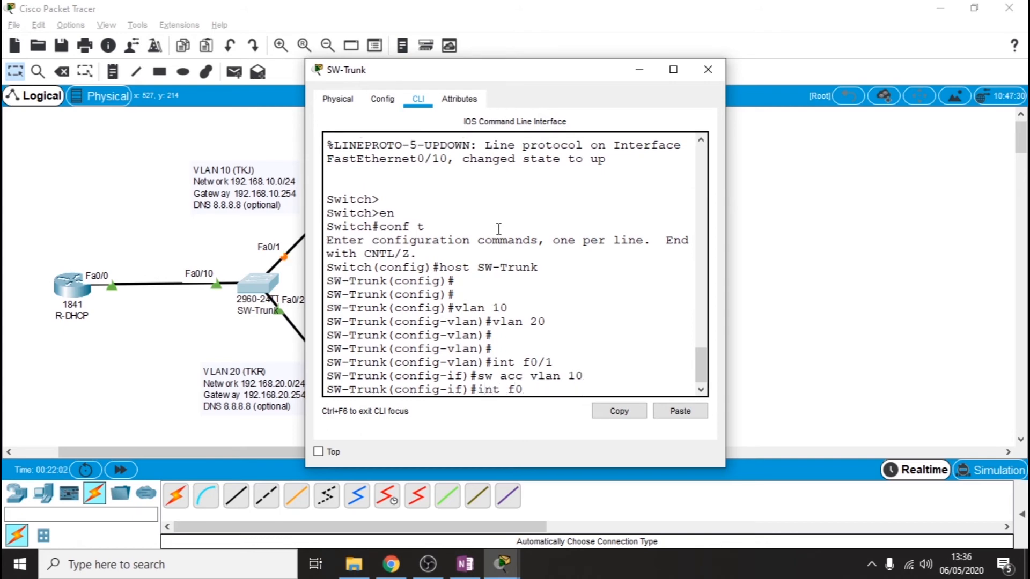
{"action": "type", "text": "/2"}
{"action": "key", "text": "BackSpace"}
{"action": "type", "text": "/2"}
{"action": "key", "text": "Return"}
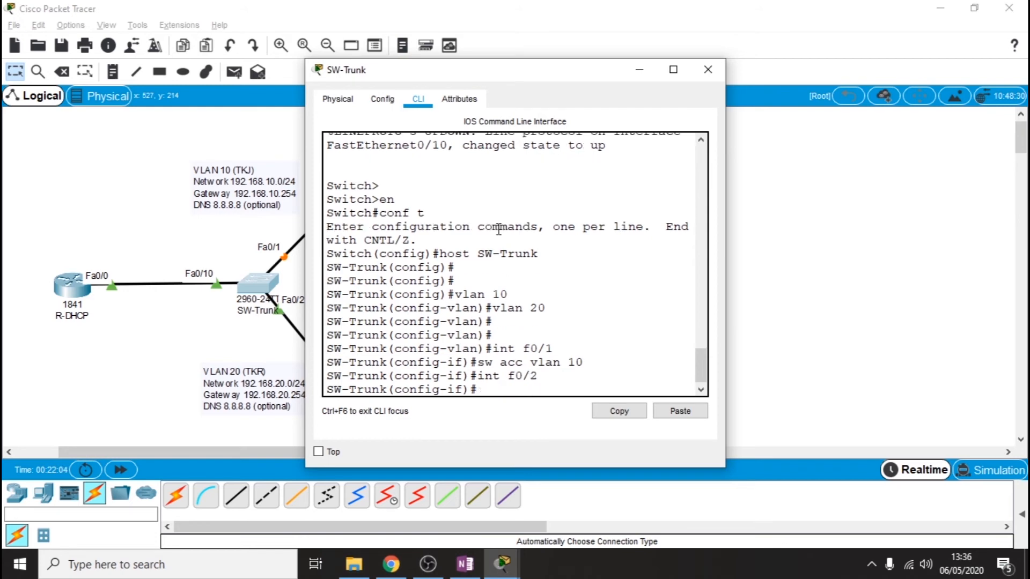
{"action": "type", "text": "sw m"}
{"action": "type", "text": "cc vlan 2"}
{"action": "type", "text": "9"}
{"action": "key", "text": "BackSpace"}
{"action": "type", "text": "0"}
{"action": "key", "text": "Return"}
{"action": "key", "text": "Return"}
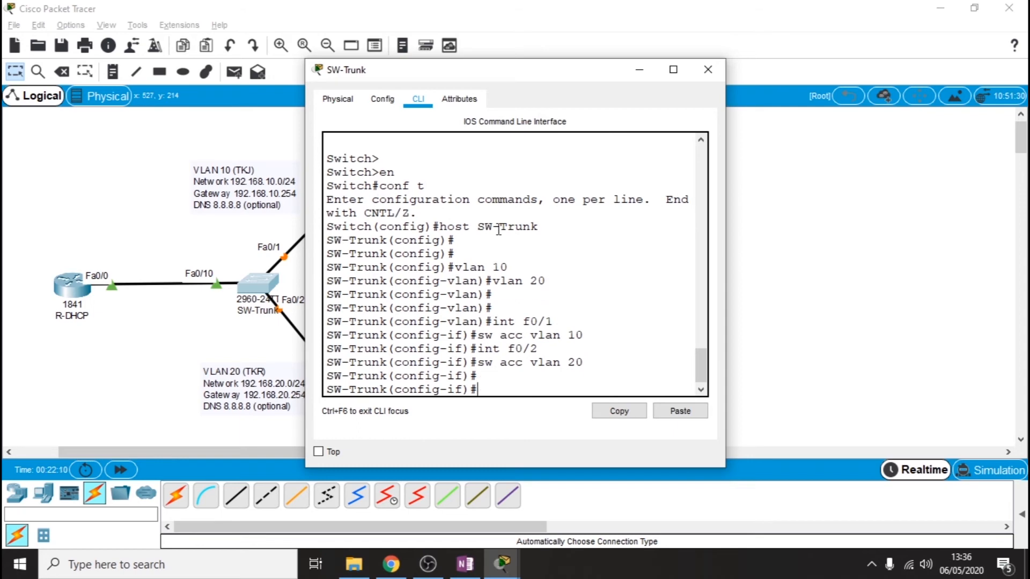
{"action": "left_click", "coordinate": [127, 220]}
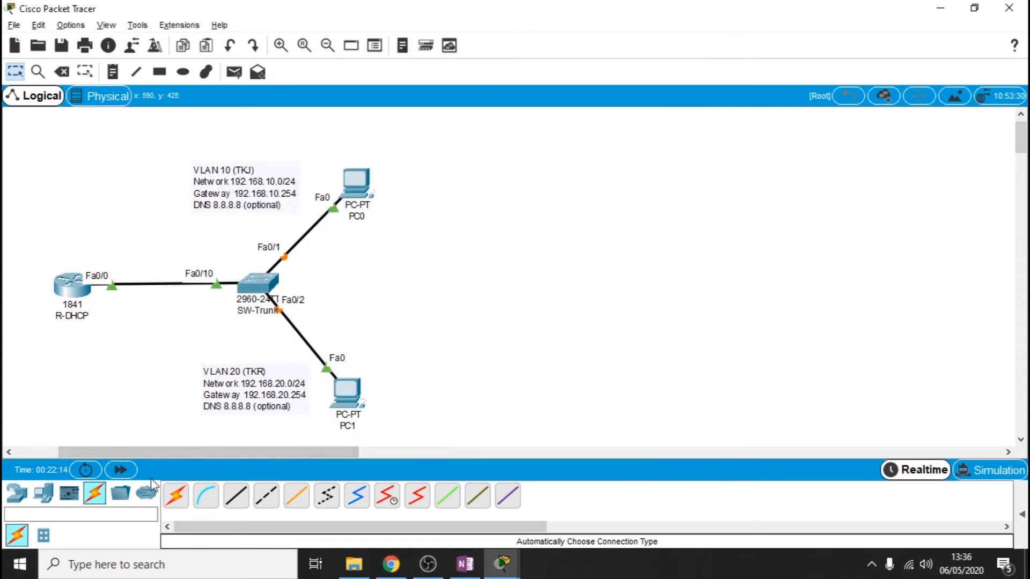
Advance the simulation time and set PC0's IPv4 configuration to DHCP, leaving its window for the topology.
{"action": "left_click", "coordinate": [137, 473]}
{"action": "left_click", "coordinate": [354, 182]}
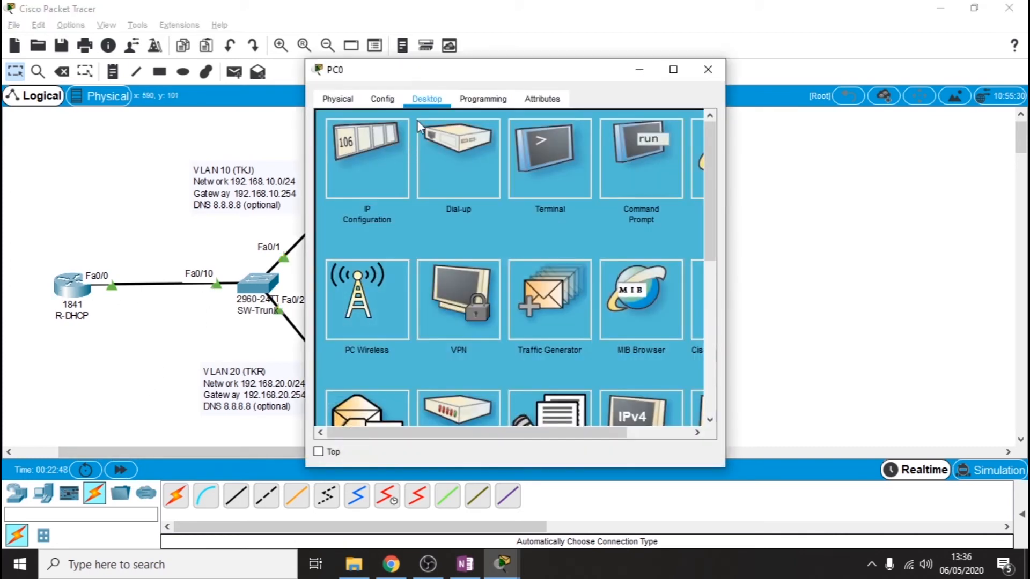
{"action": "left_click_drag", "start_coordinate": [525, 82], "coordinate": [639, 74]}
{"action": "left_click", "coordinate": [561, 138]}
{"action": "left_click", "coordinate": [516, 174]}
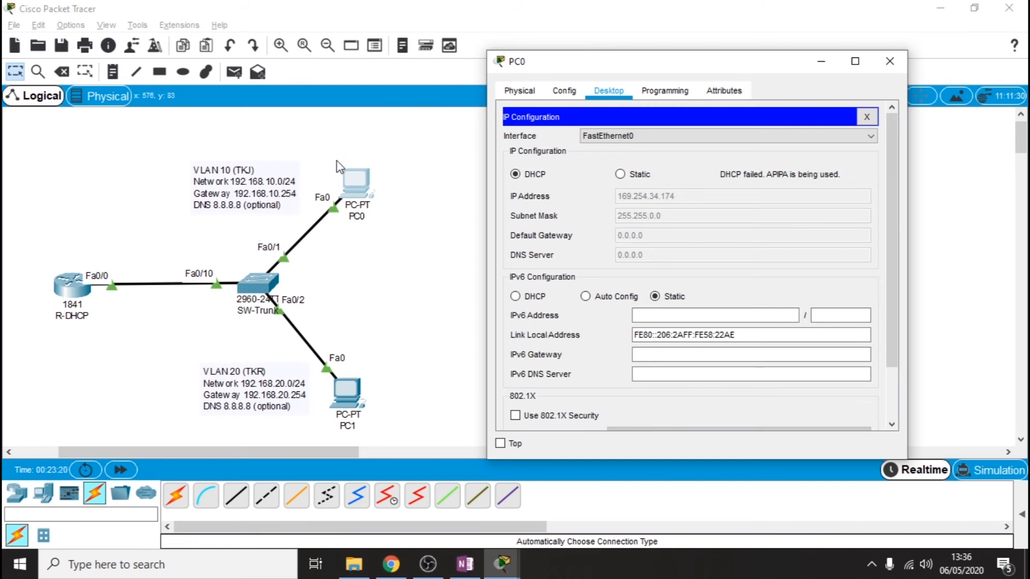
{"action": "left_click", "coordinate": [126, 229]}
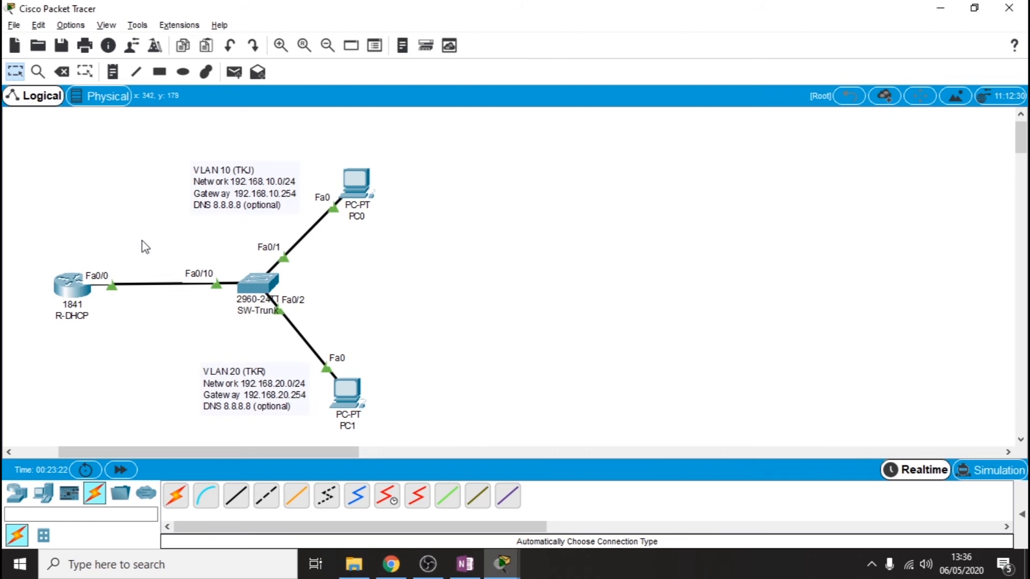
Set switch interface f0/10 on SW-Trunk to trunk mode and return to the topology.
{"action": "left_click", "coordinate": [261, 291]}
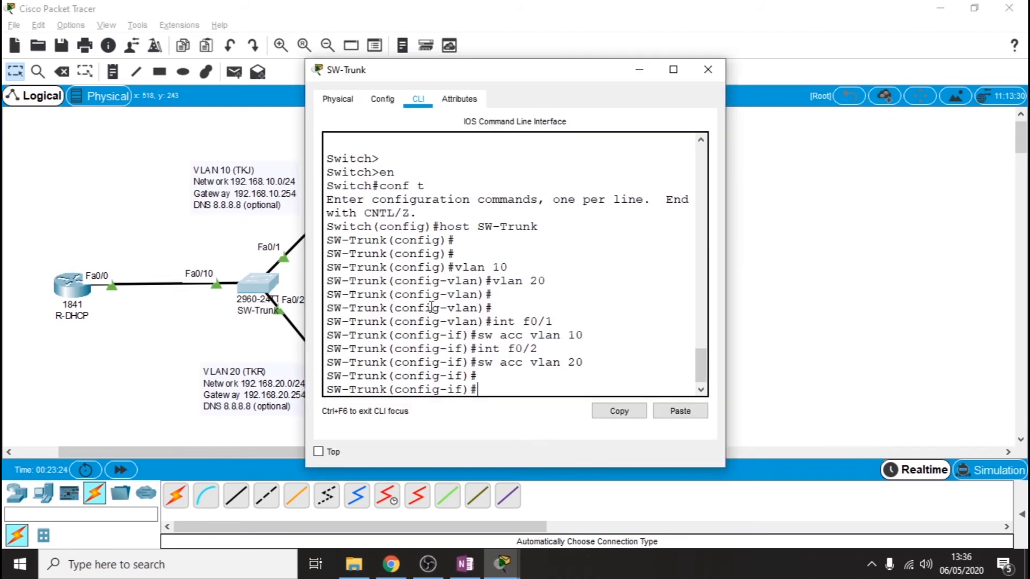
{"action": "type", "text": "int f0/10"}
{"action": "key", "text": "Return"}
{"action": "type", "text": "sw m"}
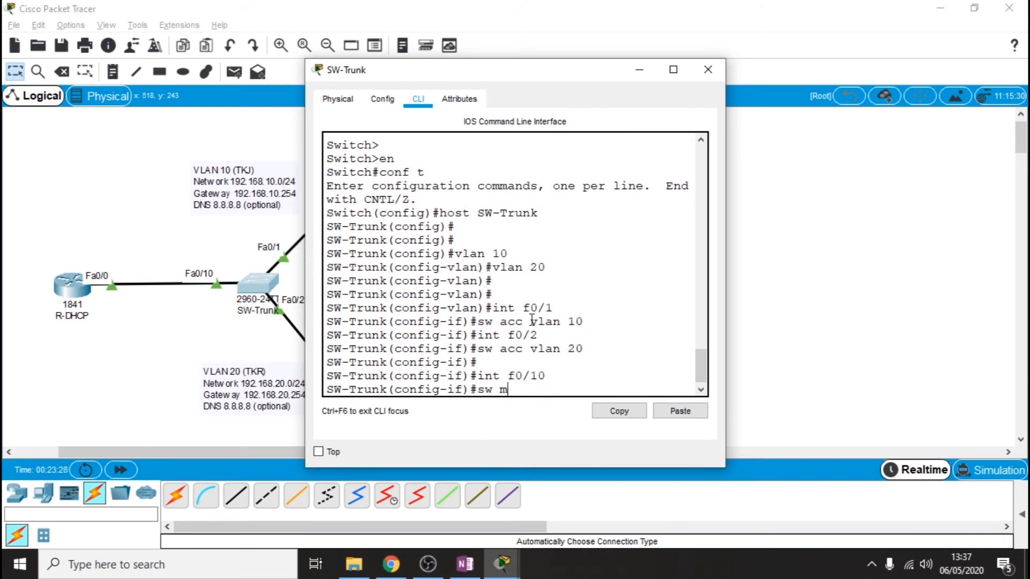
{"action": "type", "text": "ode trunk"}
{"action": "key", "text": "Return"}
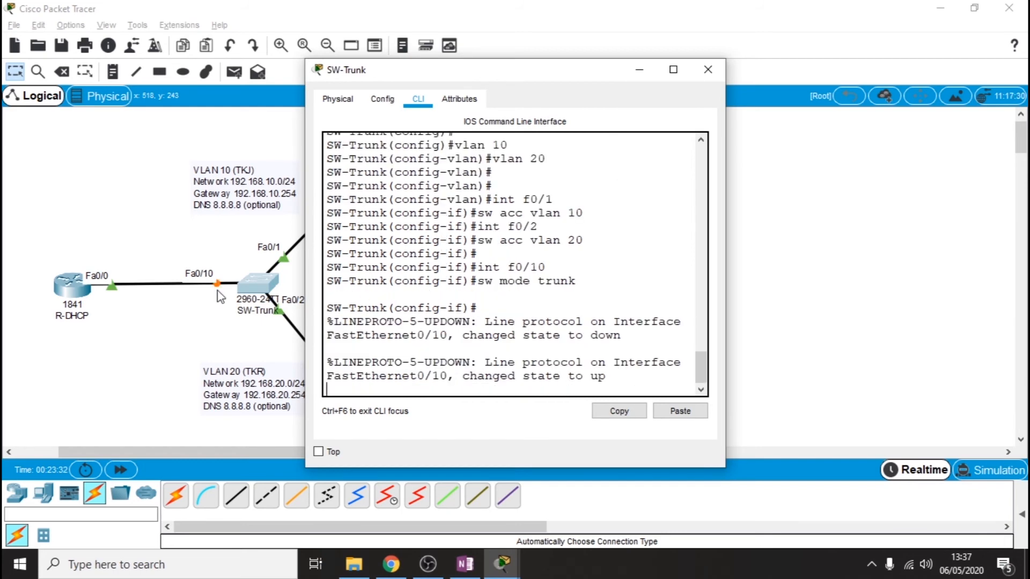
{"action": "left_click", "coordinate": [165, 236]}
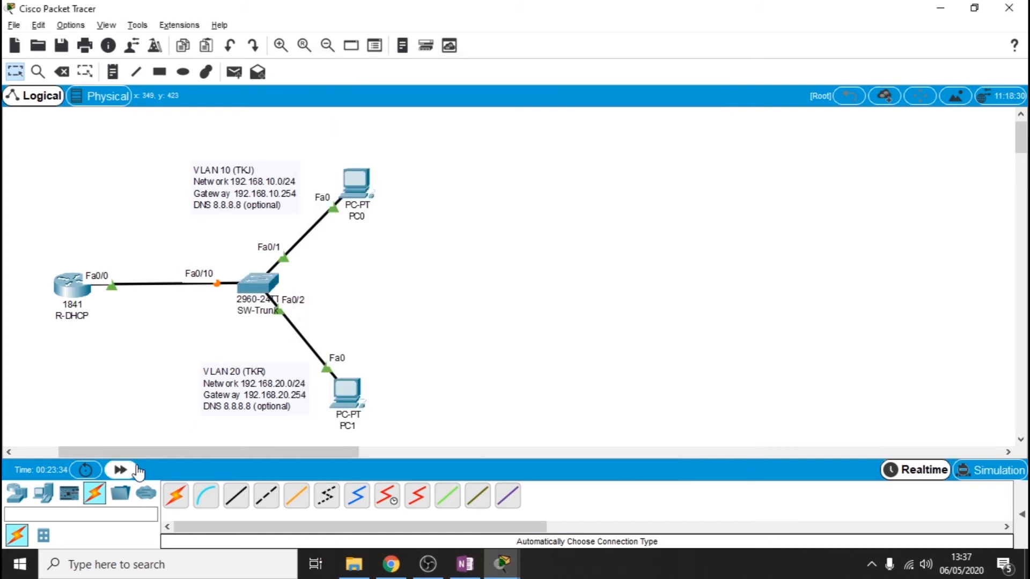
Retry PC0's DHCP request by switching its IP configuration to static and back to DHCP.
{"action": "left_click", "coordinate": [343, 187]}
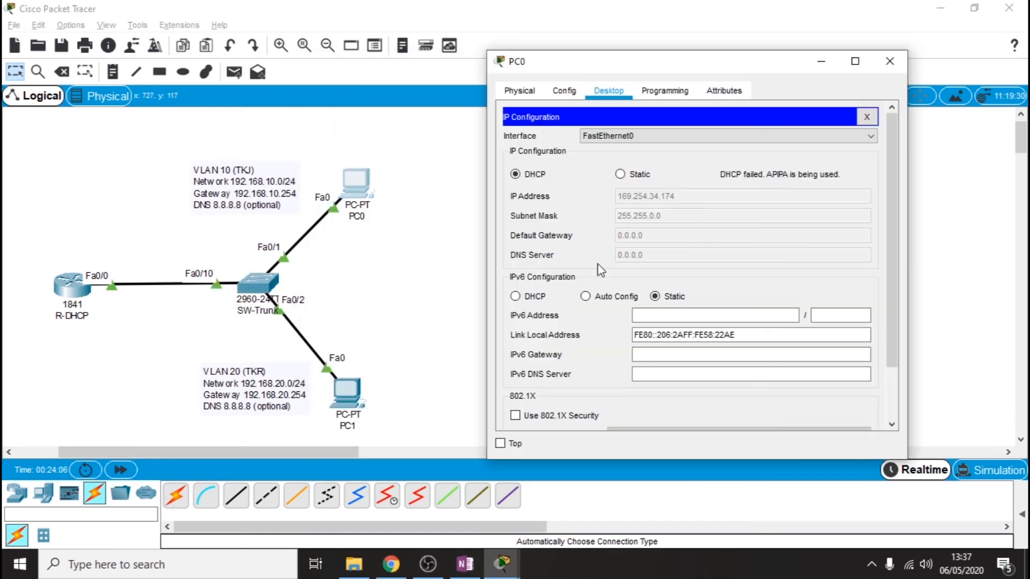
{"action": "left_click", "coordinate": [629, 176]}
{"action": "left_click", "coordinate": [536, 176]}
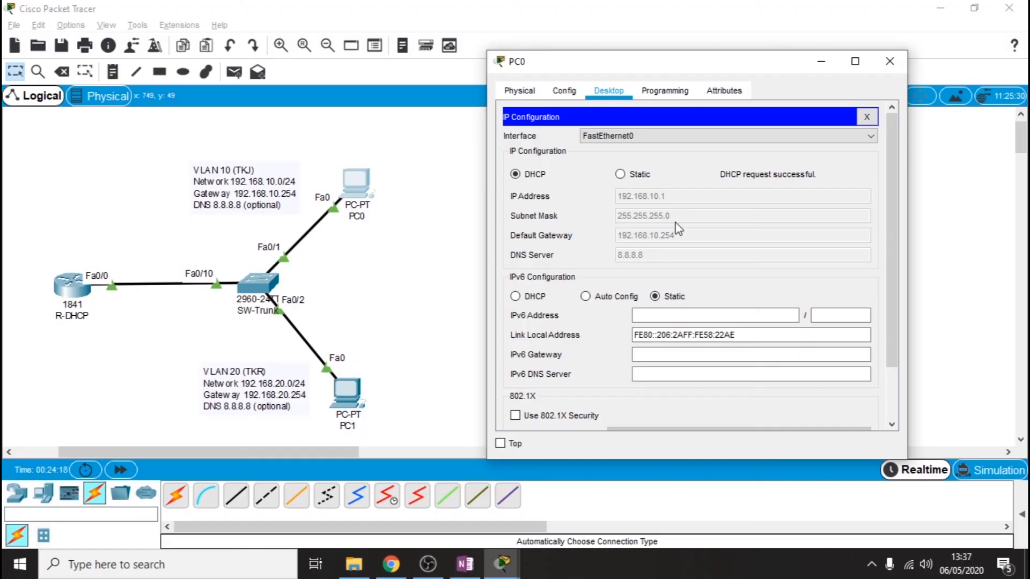
Switch to OneNote to review the handwritten DHCP Server notes on the excluded address range, and return to Packet Tracer.
{"action": "left_click", "coordinate": [465, 564]}
{"action": "scroll", "coordinate": [400, 293], "scroll_direction": "up", "scroll_amount": 3}
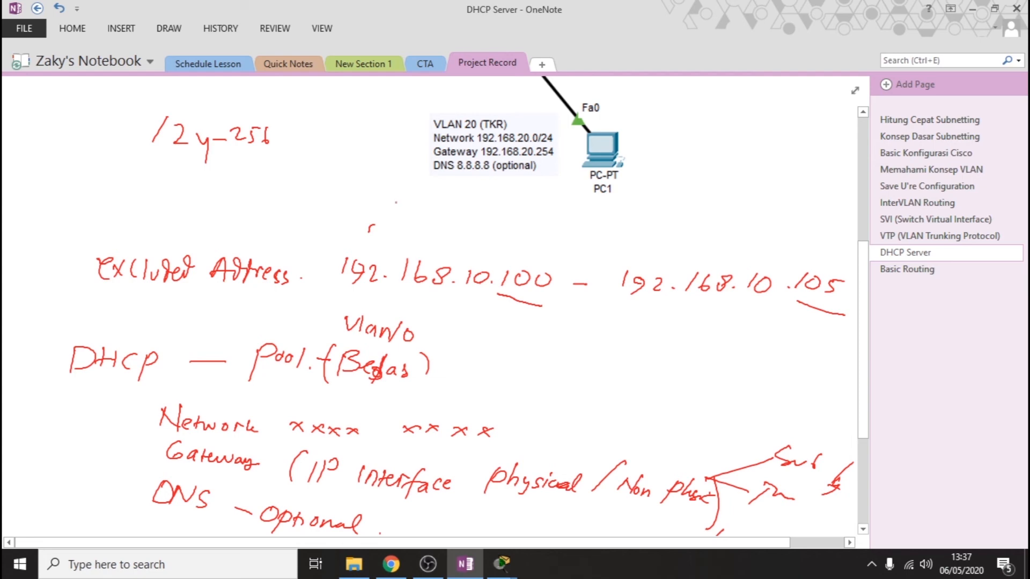
{"action": "left_click", "coordinate": [971, 14]}
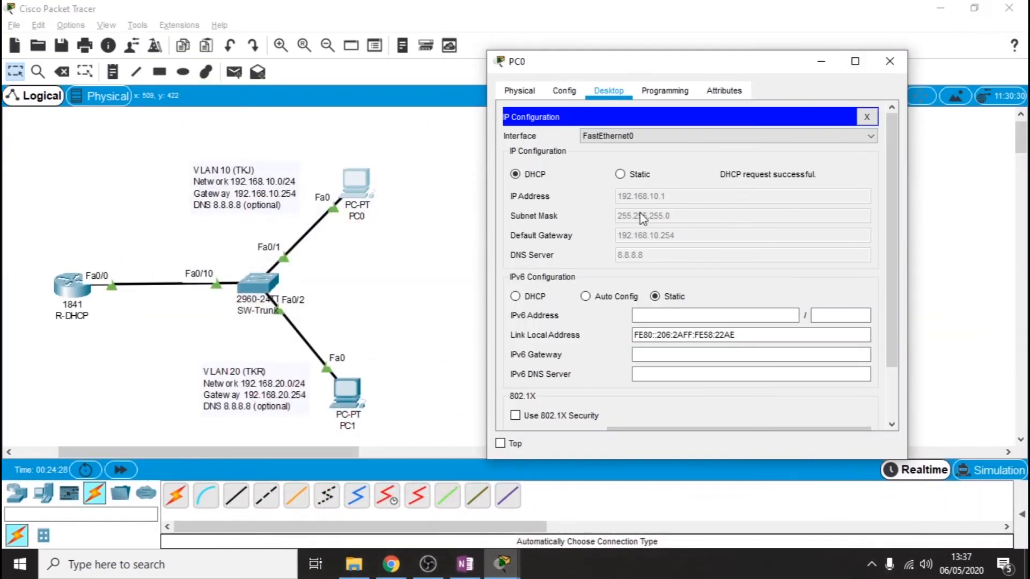
Set PC1's IPv4 configuration to DHCP.
{"action": "left_click", "coordinate": [447, 333]}
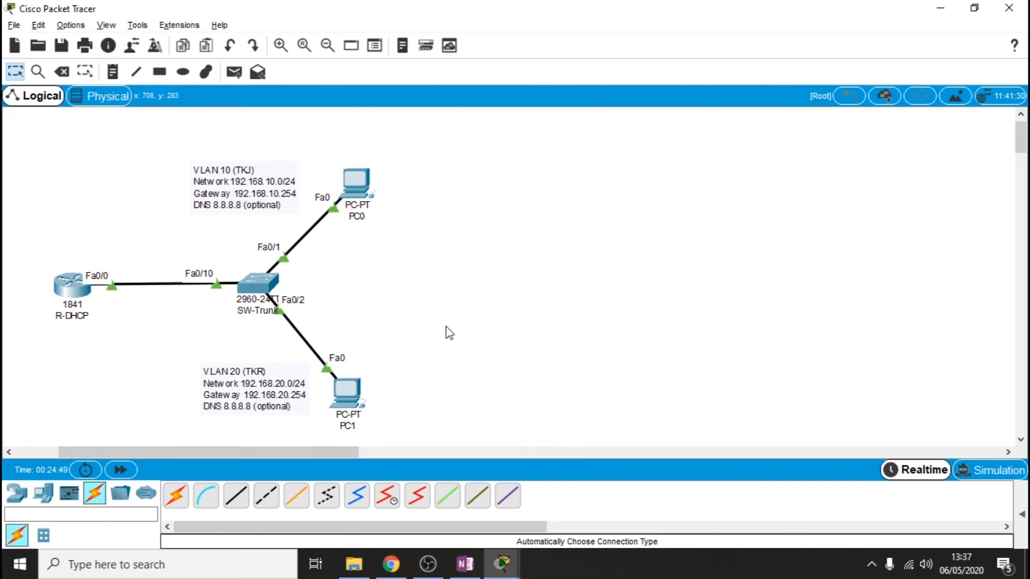
{"action": "left_click", "coordinate": [505, 568]}
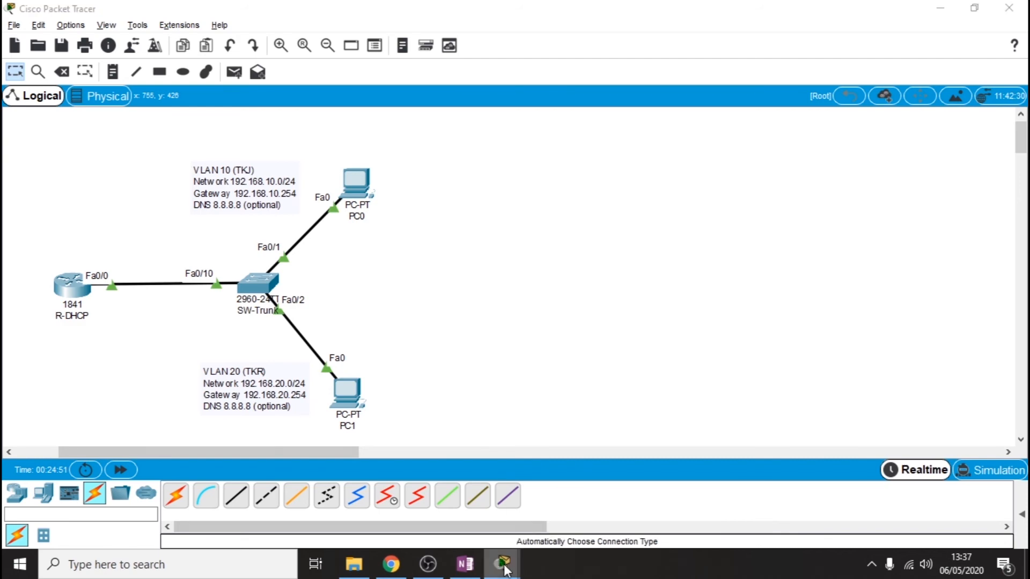
{"action": "left_click", "coordinate": [372, 499]}
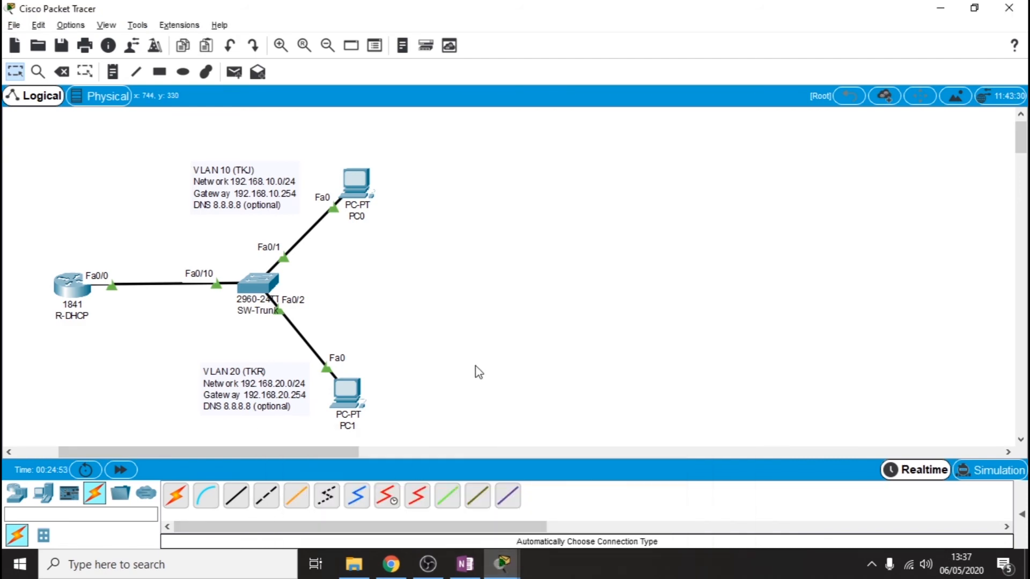
{"action": "left_click", "coordinate": [348, 394]}
{"action": "left_click", "coordinate": [426, 99]}
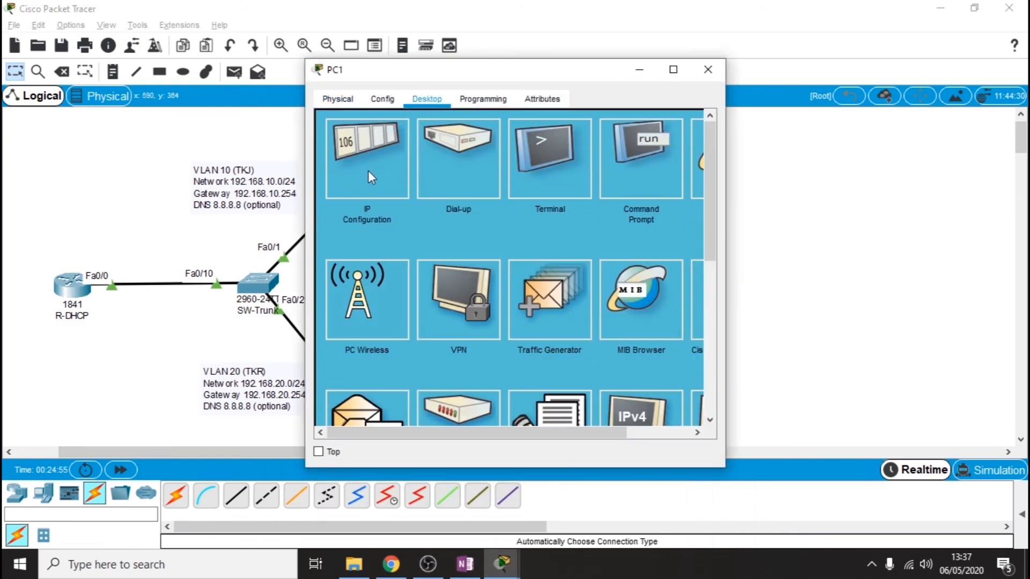
{"action": "left_click", "coordinate": [368, 171]}
{"action": "left_click", "coordinate": [348, 184]}
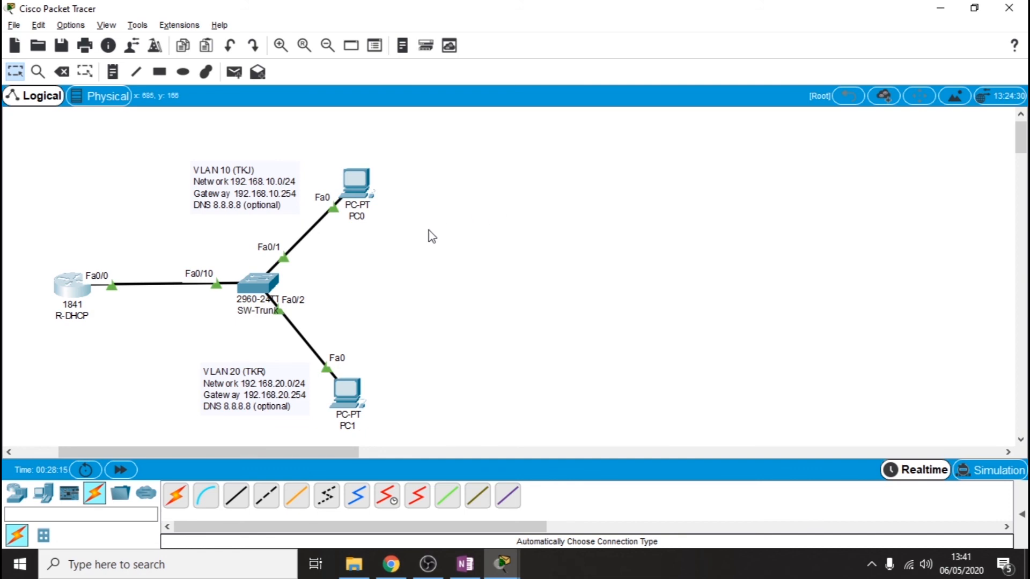
Exclude addresses 192.168.10.1 through 192.168.10.100 from DHCP assignment on router R-DHCP.
{"action": "left_click", "coordinate": [502, 563]}
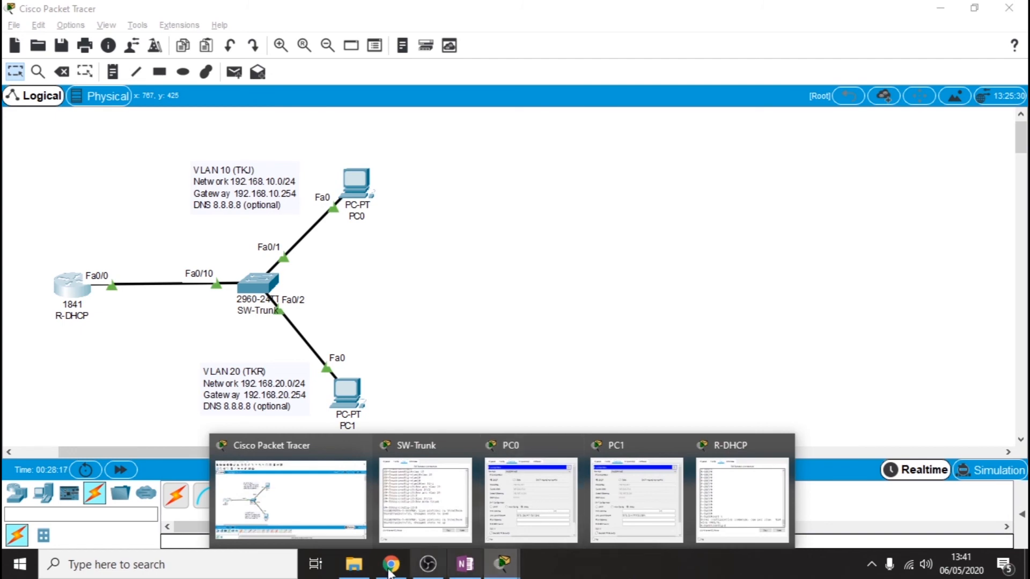
{"action": "left_click", "coordinate": [306, 501]}
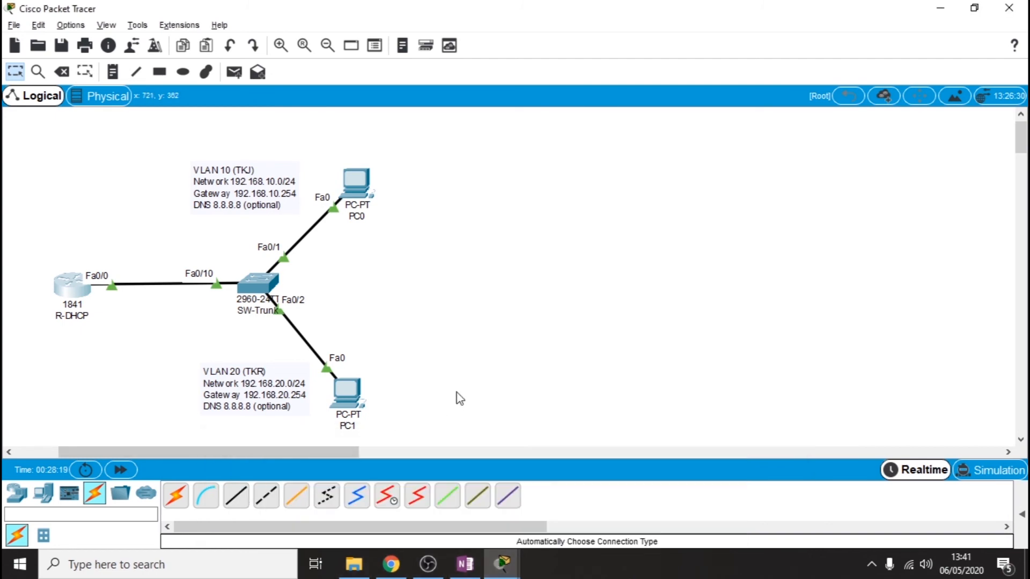
{"action": "left_click", "coordinate": [72, 298]}
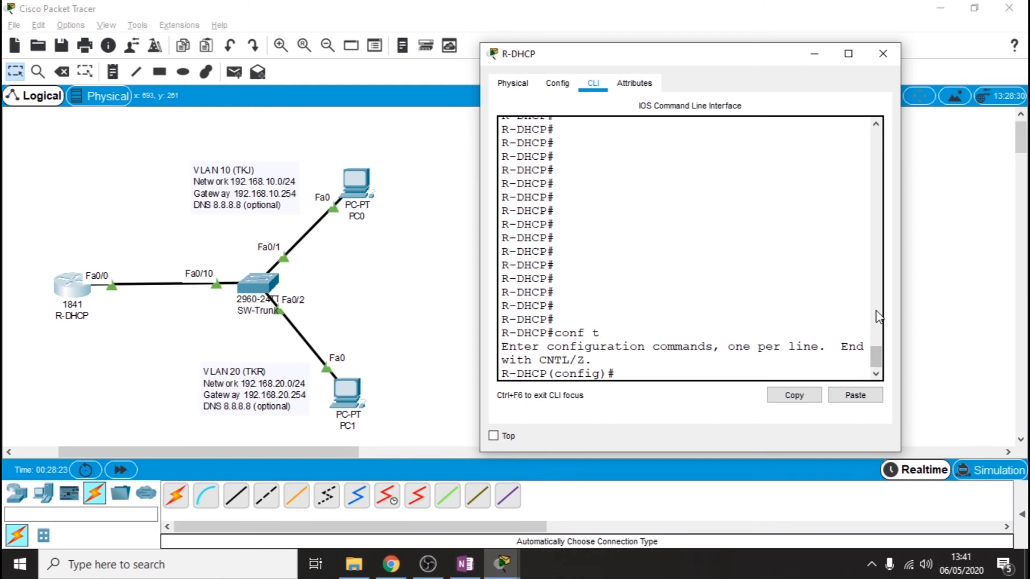
{"action": "type", "text": "ip dhcp exc"}
{"action": "key", "text": "Tab"}
{"action": "type", "text": "192"}
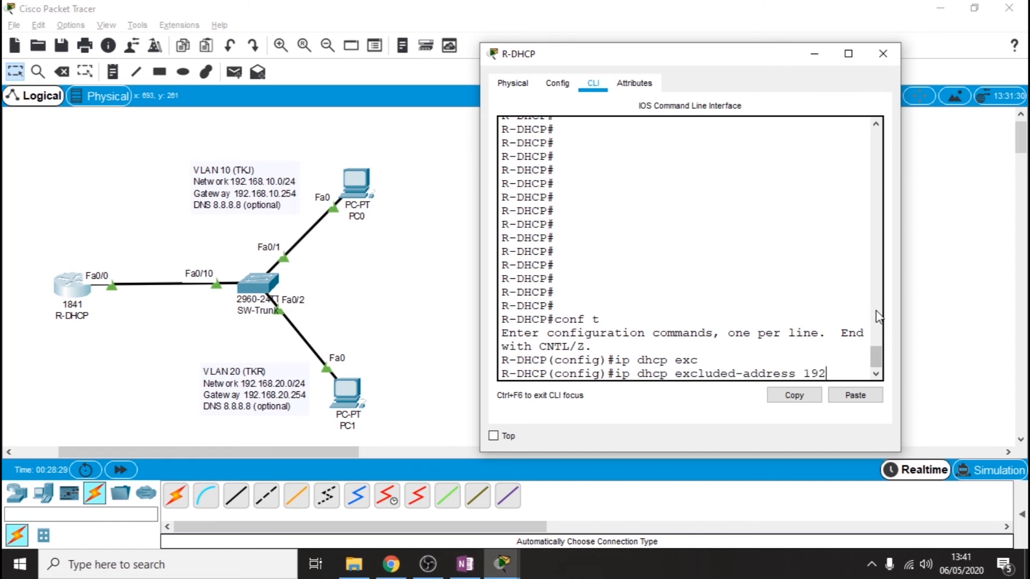
{"action": "type", "text": ".168.10.1"}
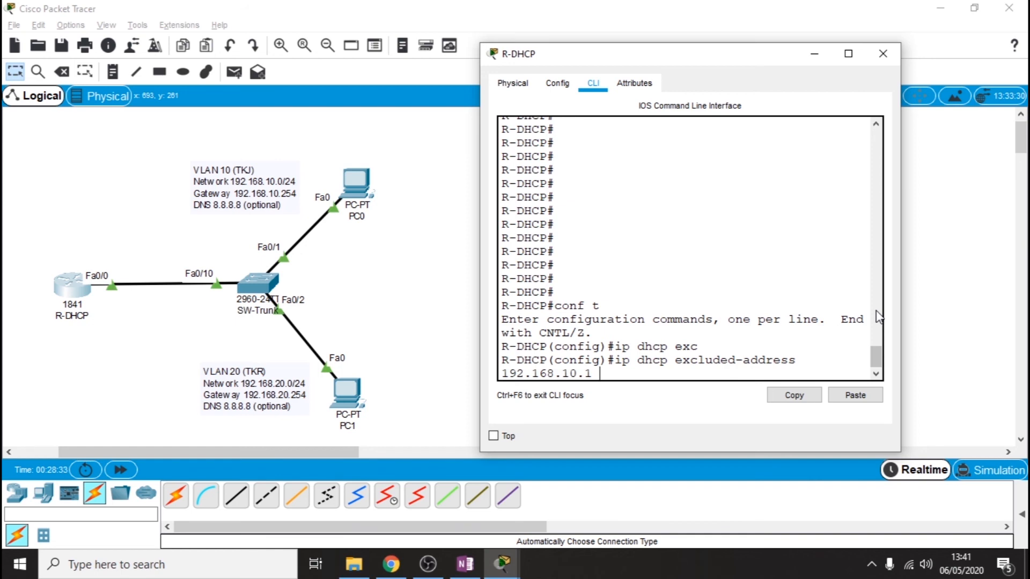
{"action": "type", "text": " 192.16"}
{"action": "type", "text": "8.10.100"}
{"action": "key", "text": "Return"}
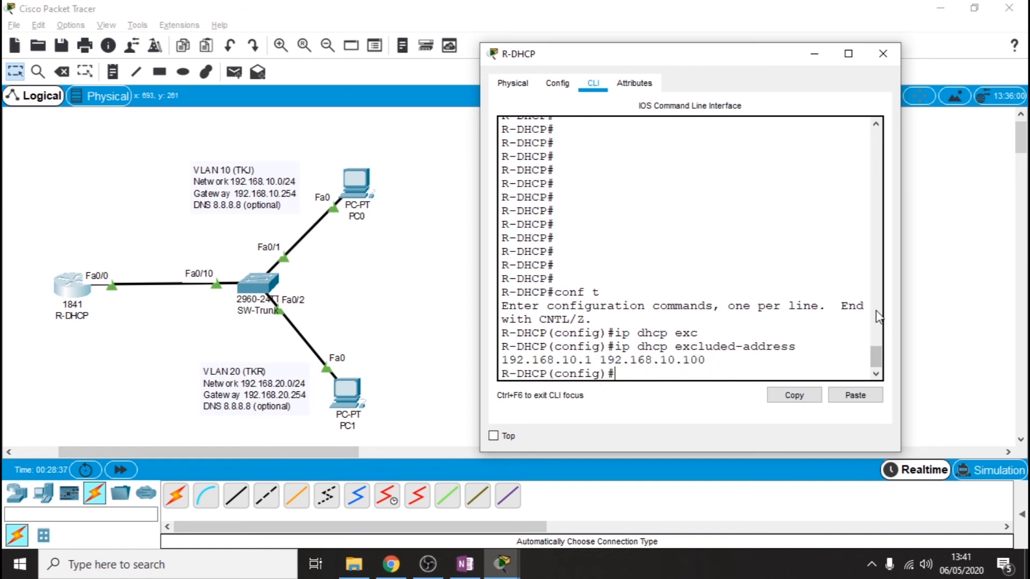
{"action": "left_click", "coordinate": [377, 273]}
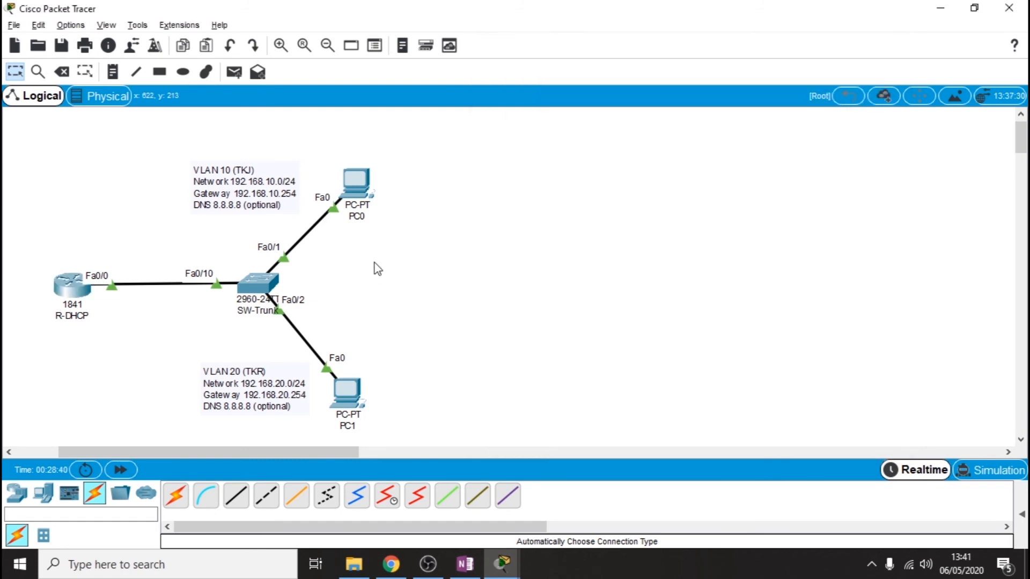
Renew PC0's DHCP address under the exclusion by toggling its IPv4 setting to static and back.
{"action": "left_click", "coordinate": [359, 190]}
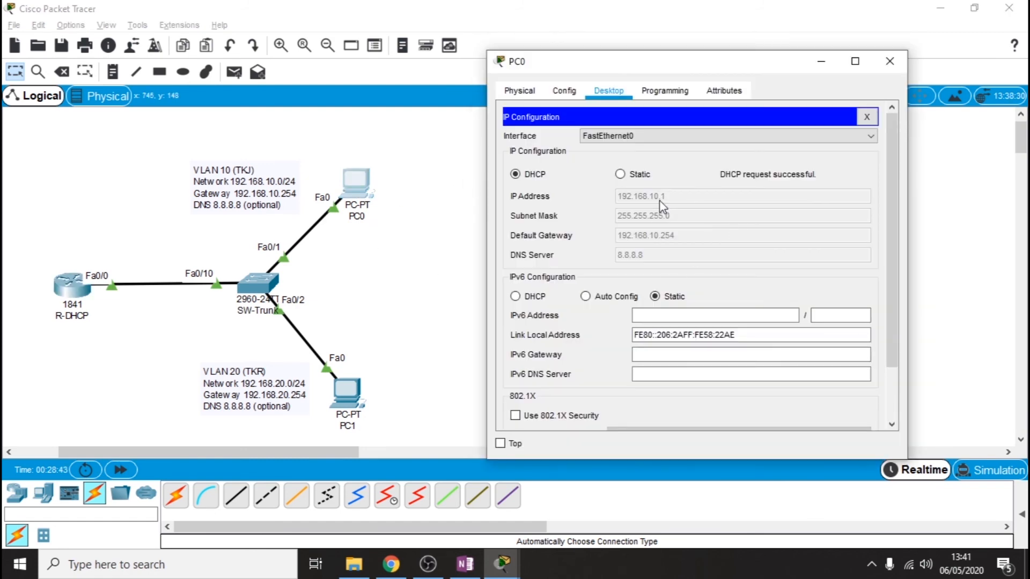
{"action": "left_click", "coordinate": [635, 182]}
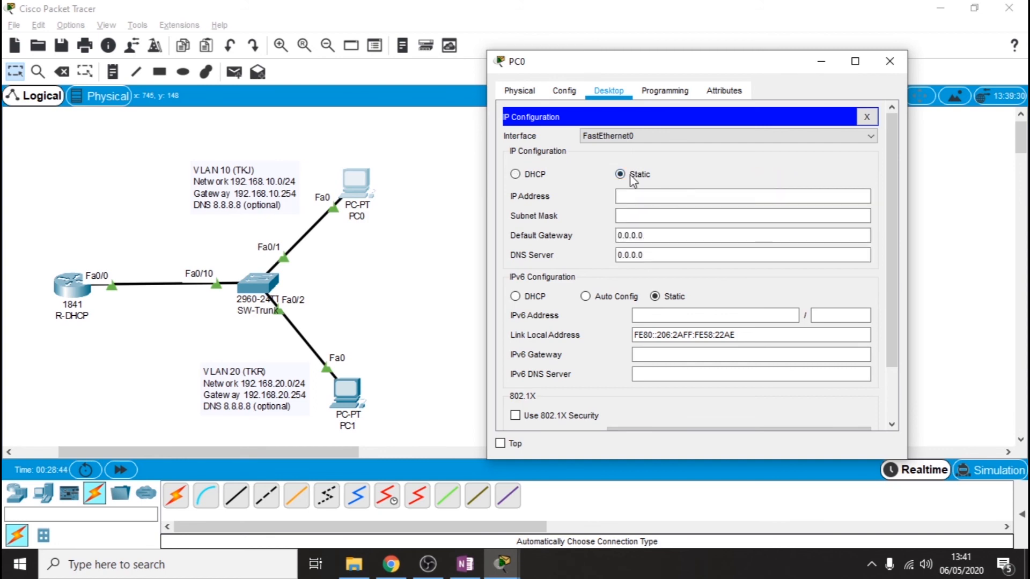
{"action": "left_click", "coordinate": [528, 174]}
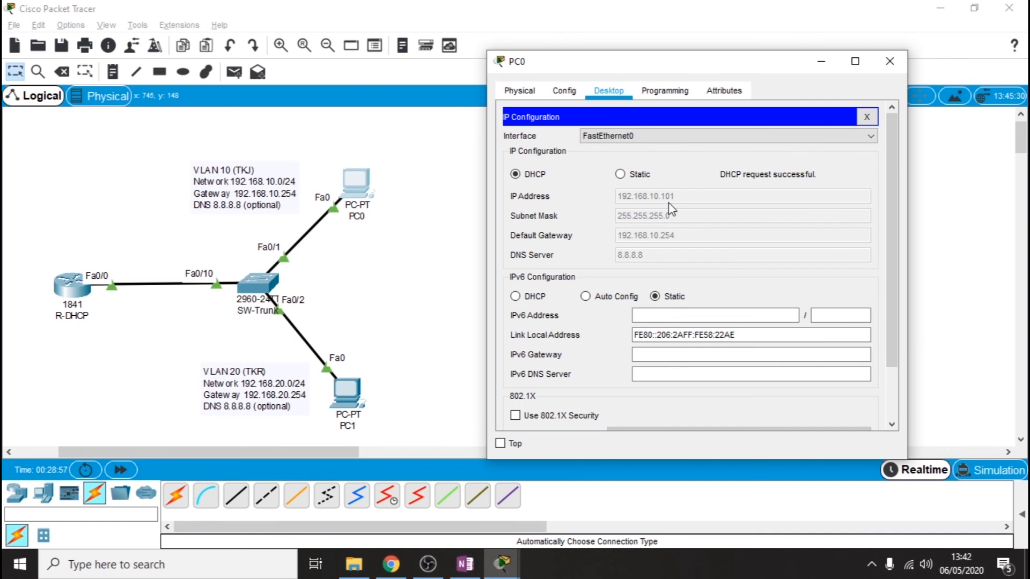
Check PC1's IP configuration and exclude addresses 192.168.20.1 through 192.168.20.100 from DHCP assignment on R-DHCP.
{"action": "left_click", "coordinate": [359, 394]}
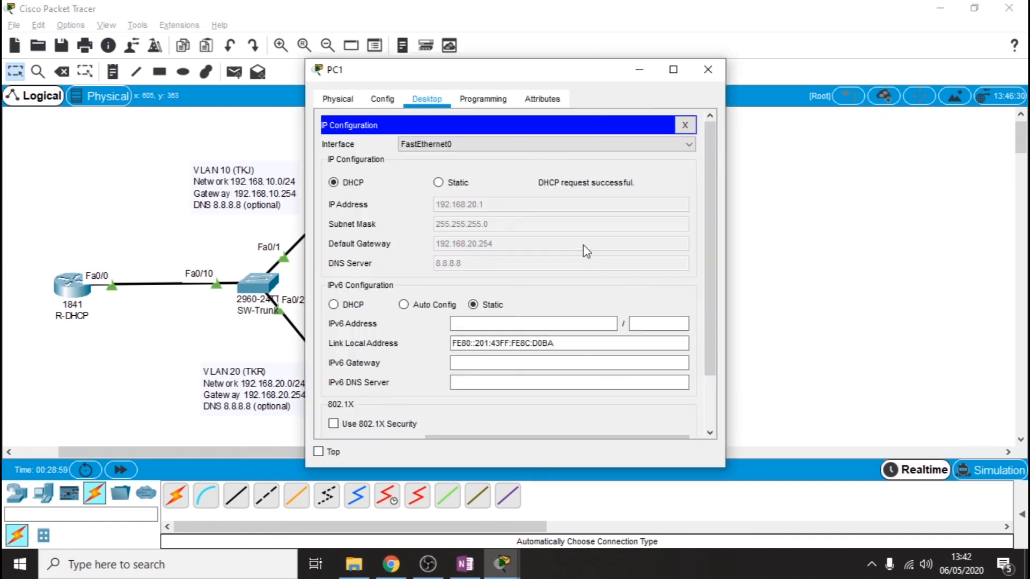
{"action": "left_click", "coordinate": [119, 340]}
{"action": "left_click", "coordinate": [64, 286]}
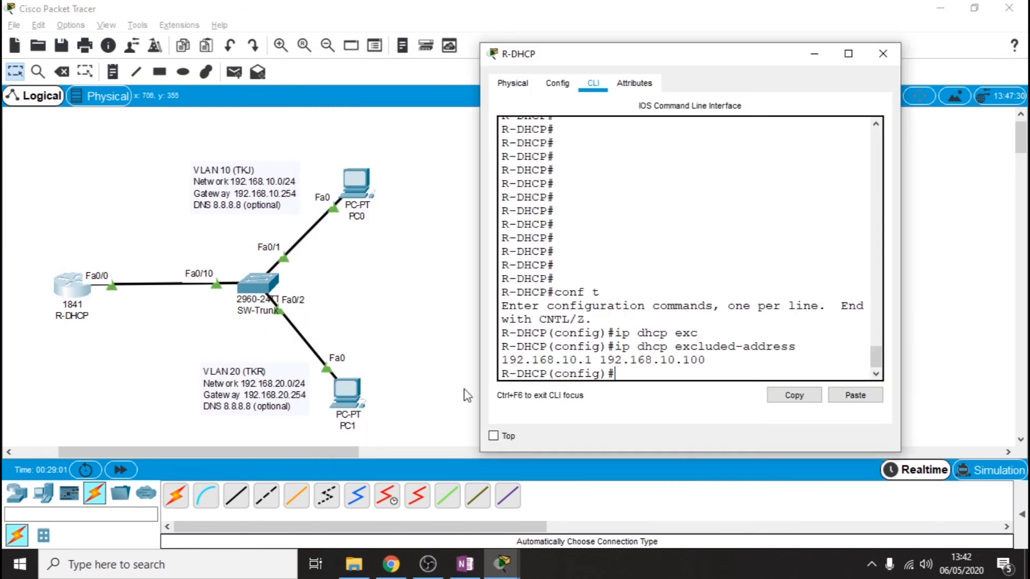
{"action": "type", "text": "ip dhcp ex"}
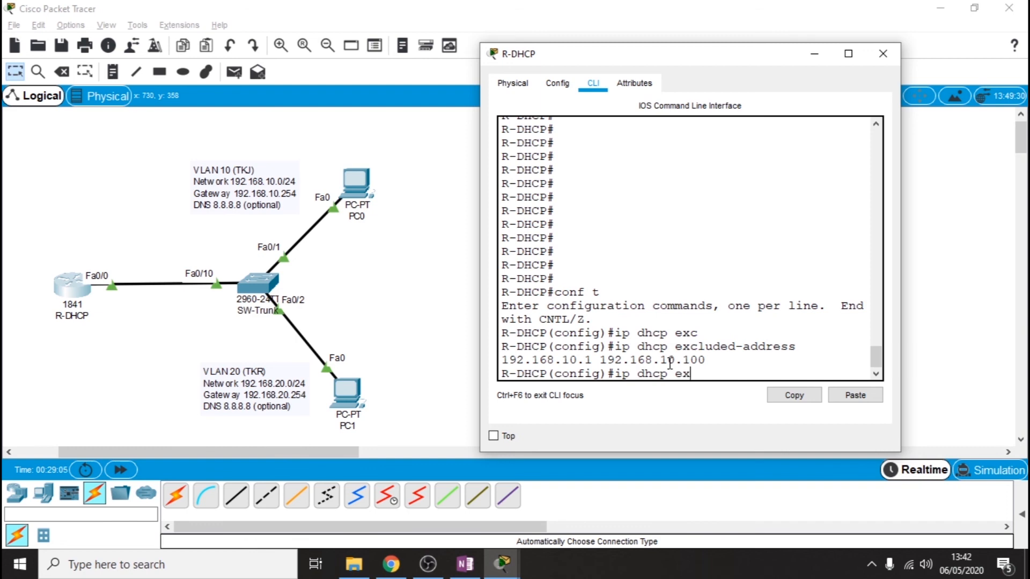
{"action": "type", "text": "c"}
{"action": "key", "text": "Tab"}
{"action": "type", "text": "192.16"}
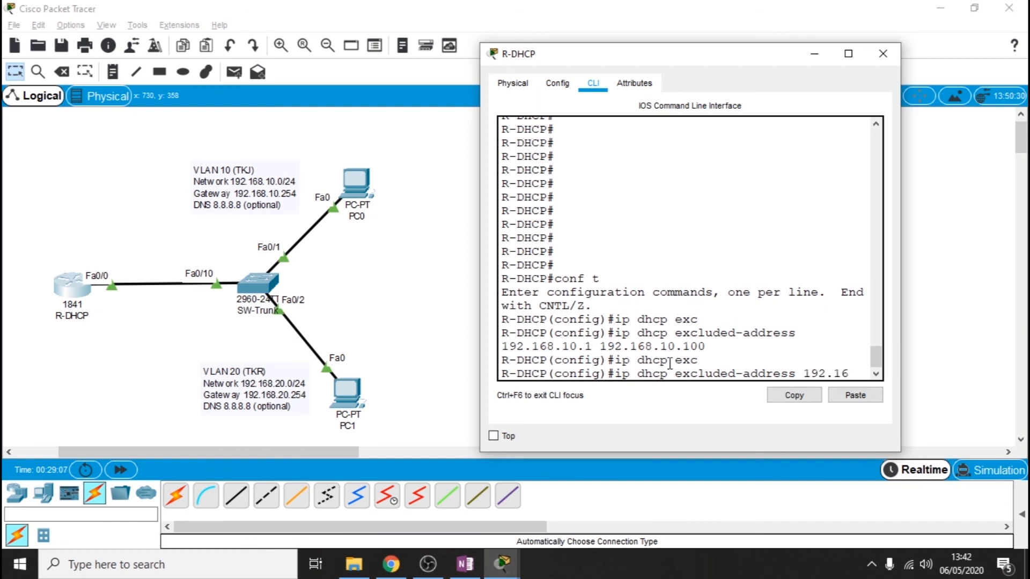
{"action": "type", "text": "8.20.1"}
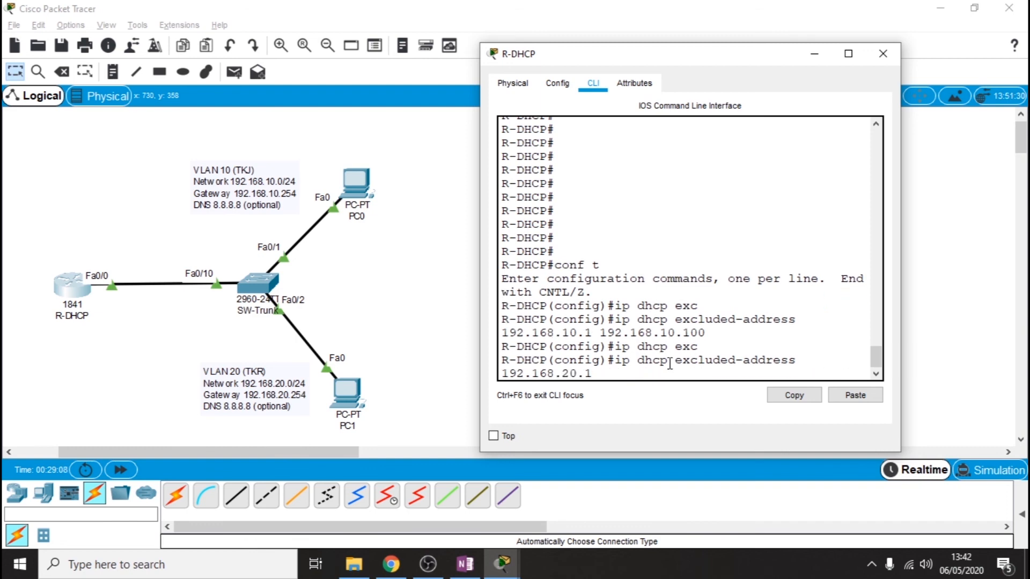
{"action": "type", "text": " 192.168.20.100"}
{"action": "key", "text": "Return"}
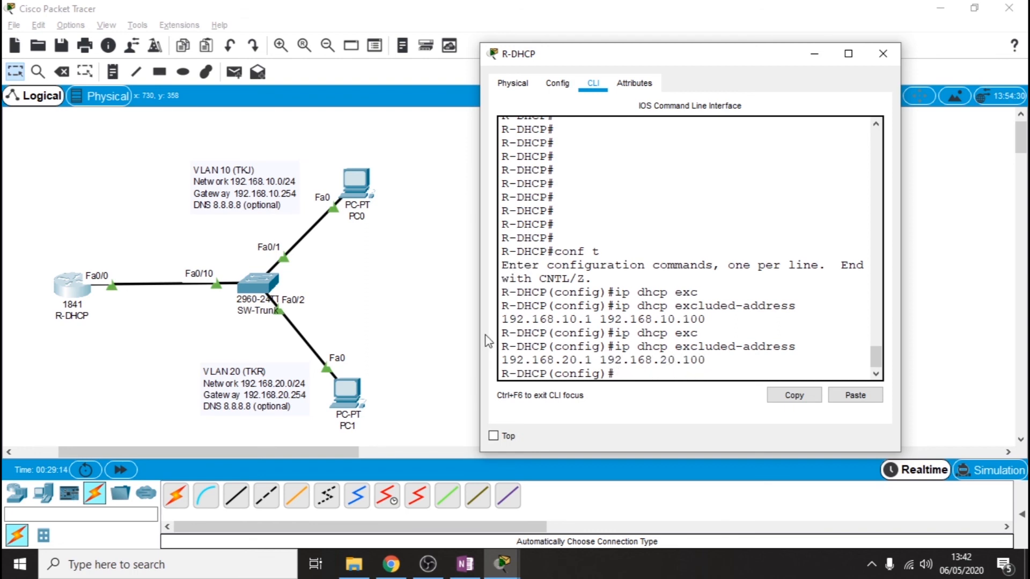
{"action": "left_click", "coordinate": [418, 323]}
Renew PC1's DHCP address by switching its IP configuration to static and back to DHCP.
{"action": "left_click", "coordinate": [358, 390]}
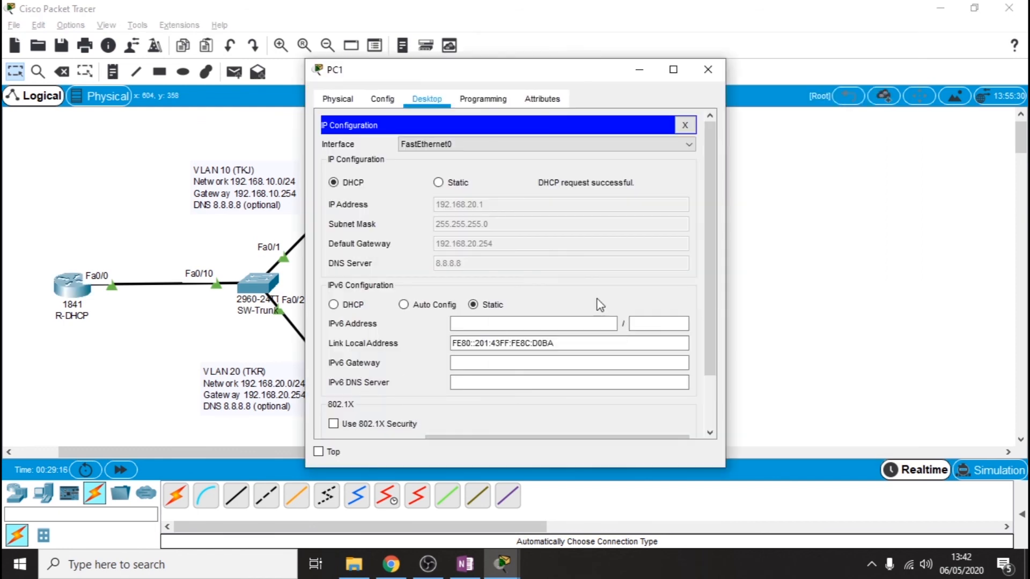
{"action": "left_click", "coordinate": [457, 189]}
{"action": "left_click", "coordinate": [360, 187]}
{"action": "left_click", "coordinate": [136, 256]}
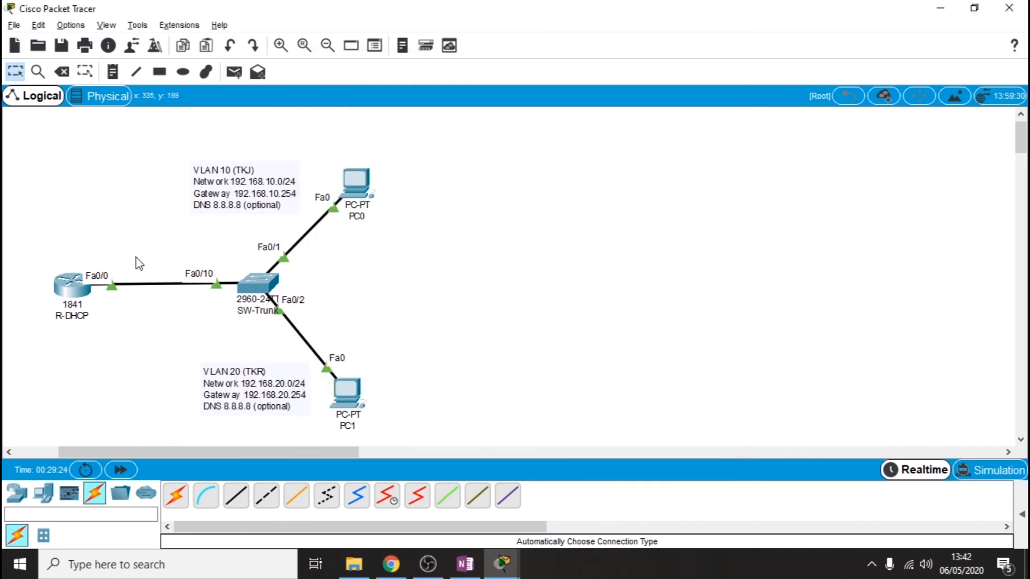